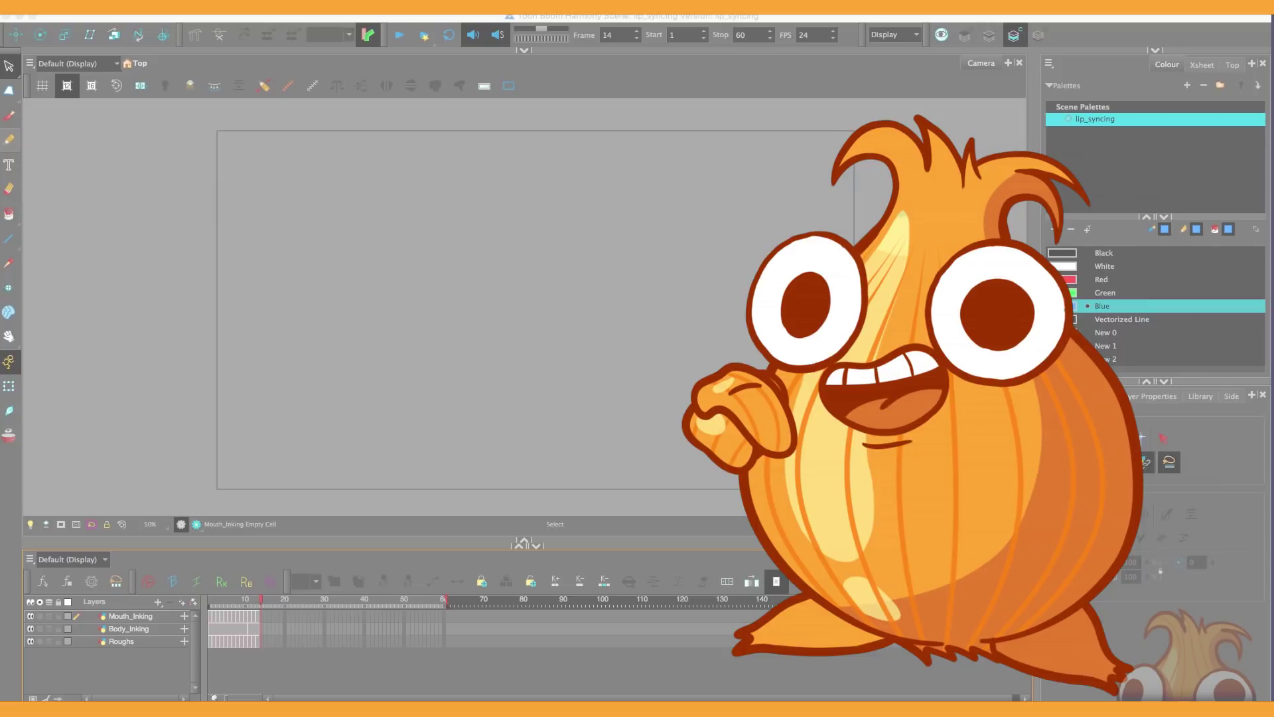
Select the Body_Inking layer in the Timeline to work on it instead of Mouth_Inking.
{"action": "left_click", "coordinate": [278, 626]}
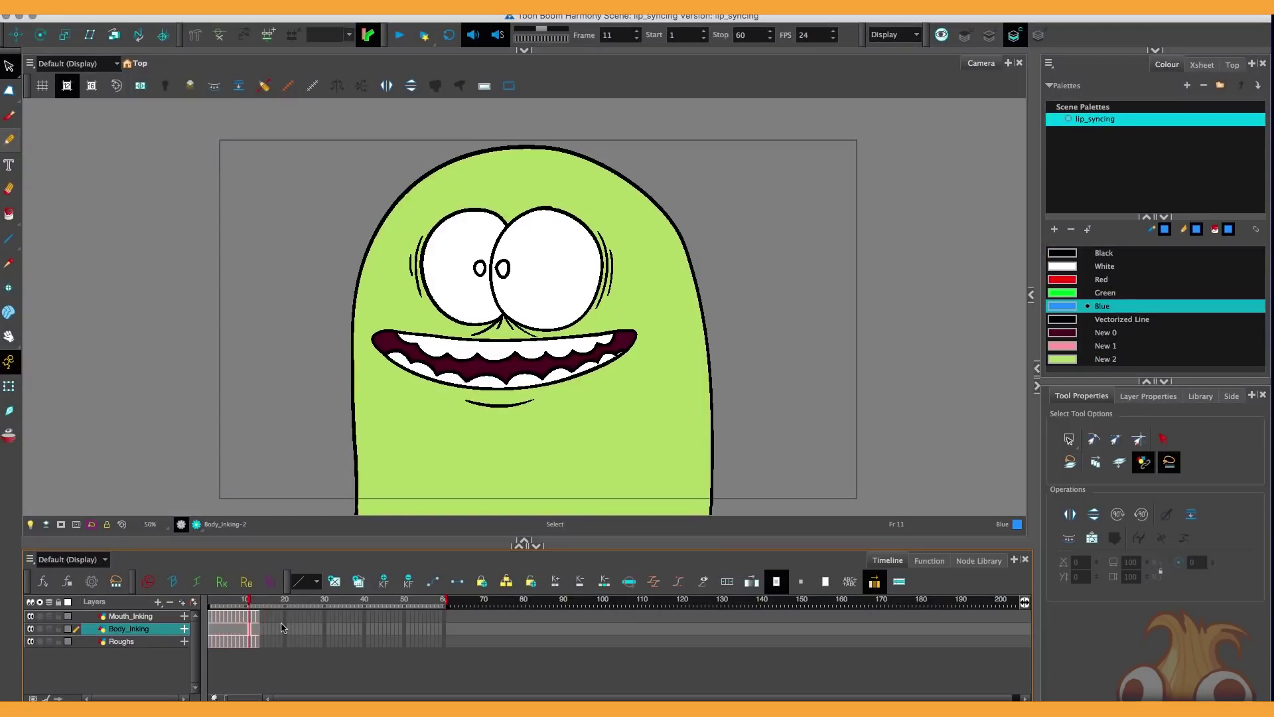
Pan the view to the neck and shoulders, zoom out, and step back to frame 1.
{"action": "key", "text": "space"}
{"action": "left_click_drag", "start_coordinate": [141, 475], "coordinate": [118, 444]}
{"action": "scroll", "coordinate": [121, 397], "scroll_direction": "down", "scroll_amount": 1}
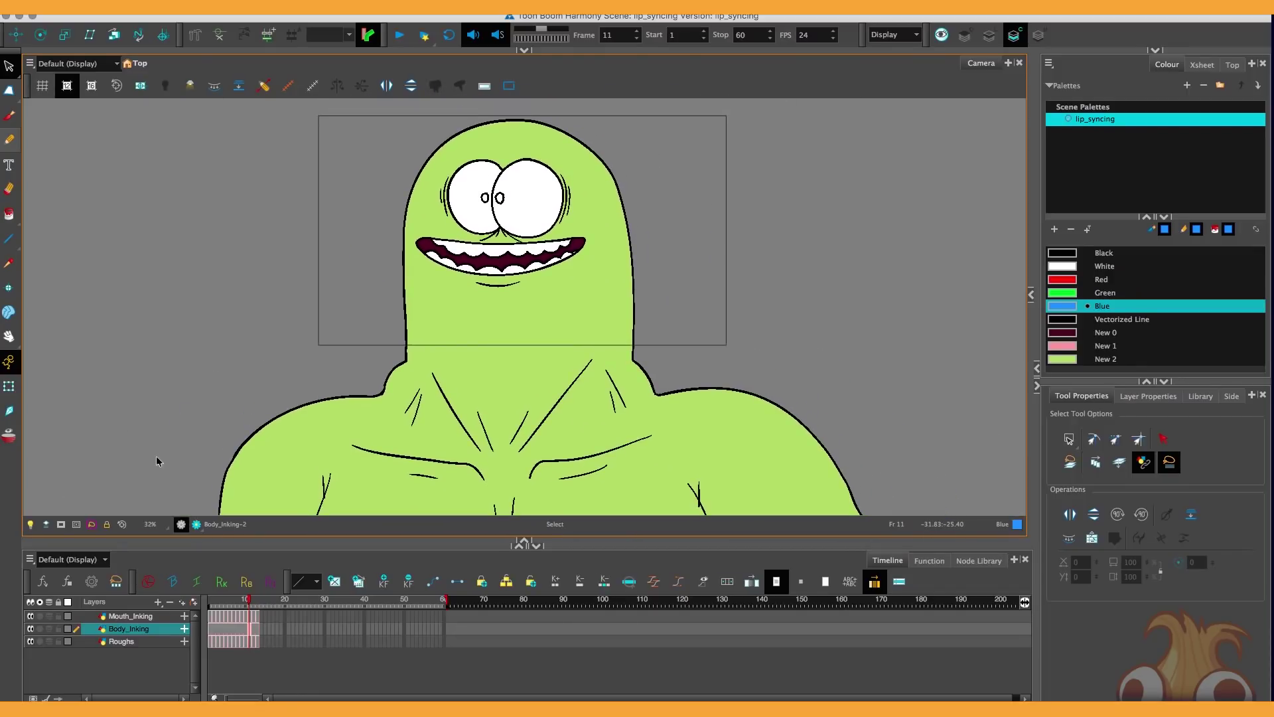
{"action": "key", "text": "comma"}
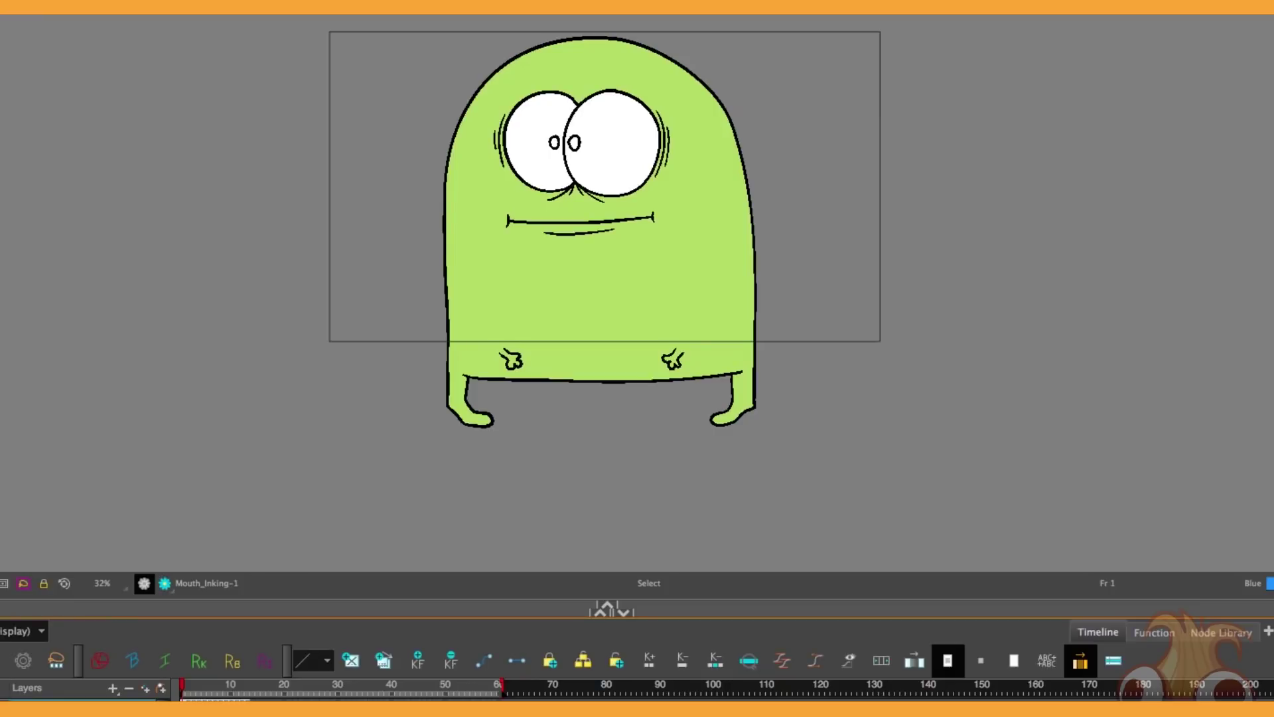
Zoom in on the face and step through the toothy grin, wide-open and small oval mouths.
{"action": "key", "text": "period"}
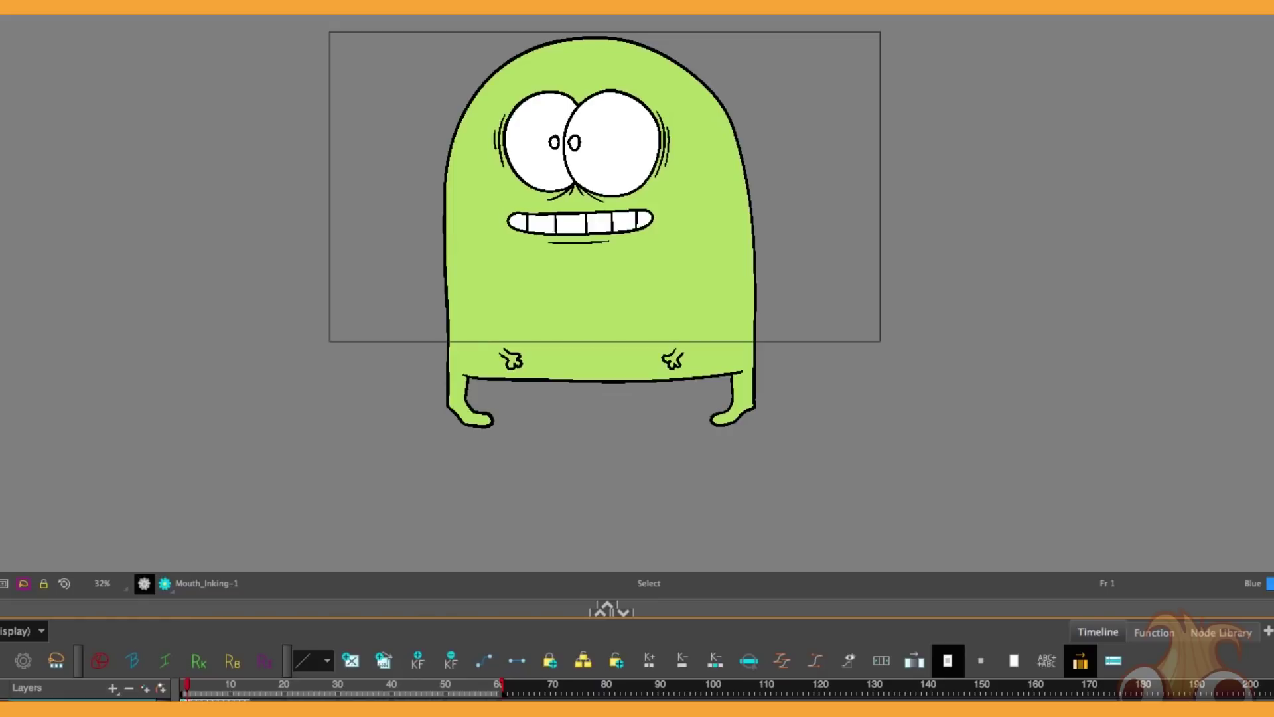
{"action": "key", "text": "period"}
{"action": "key", "text": "shift+z"}
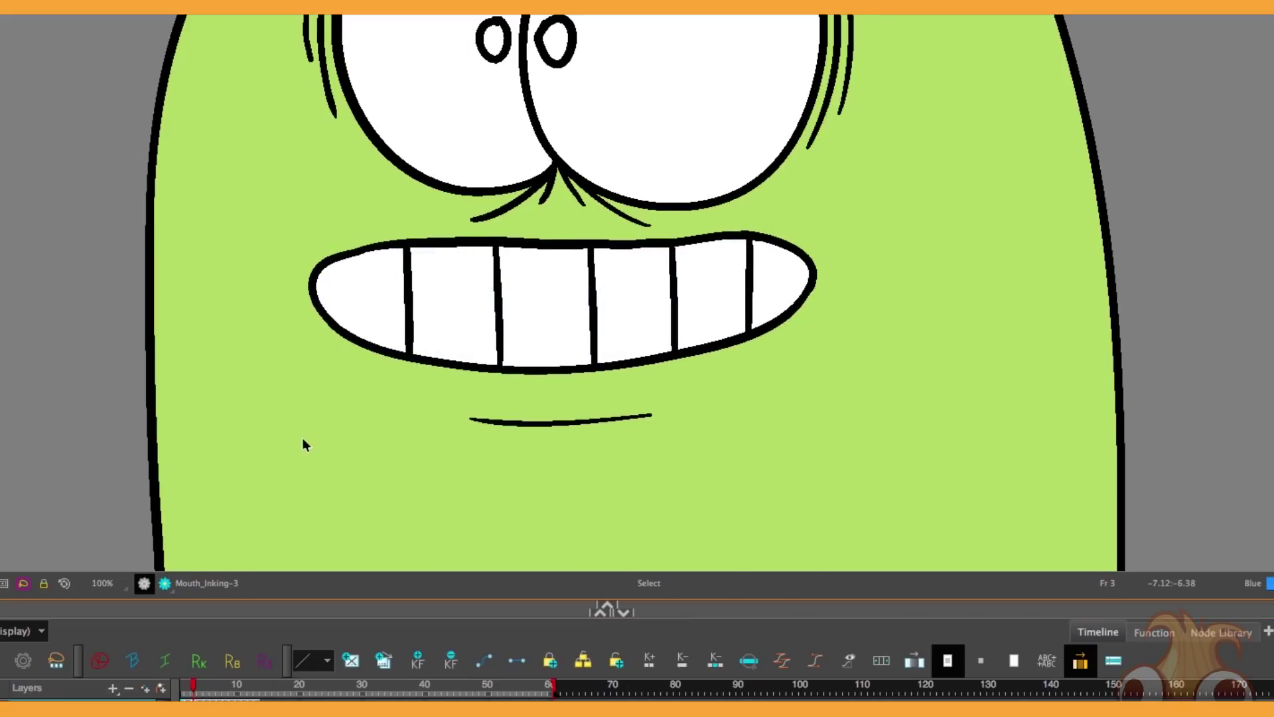
{"action": "key", "text": "period"}
{"action": "key", "text": "period"}
{"action": "key", "text": "period"}
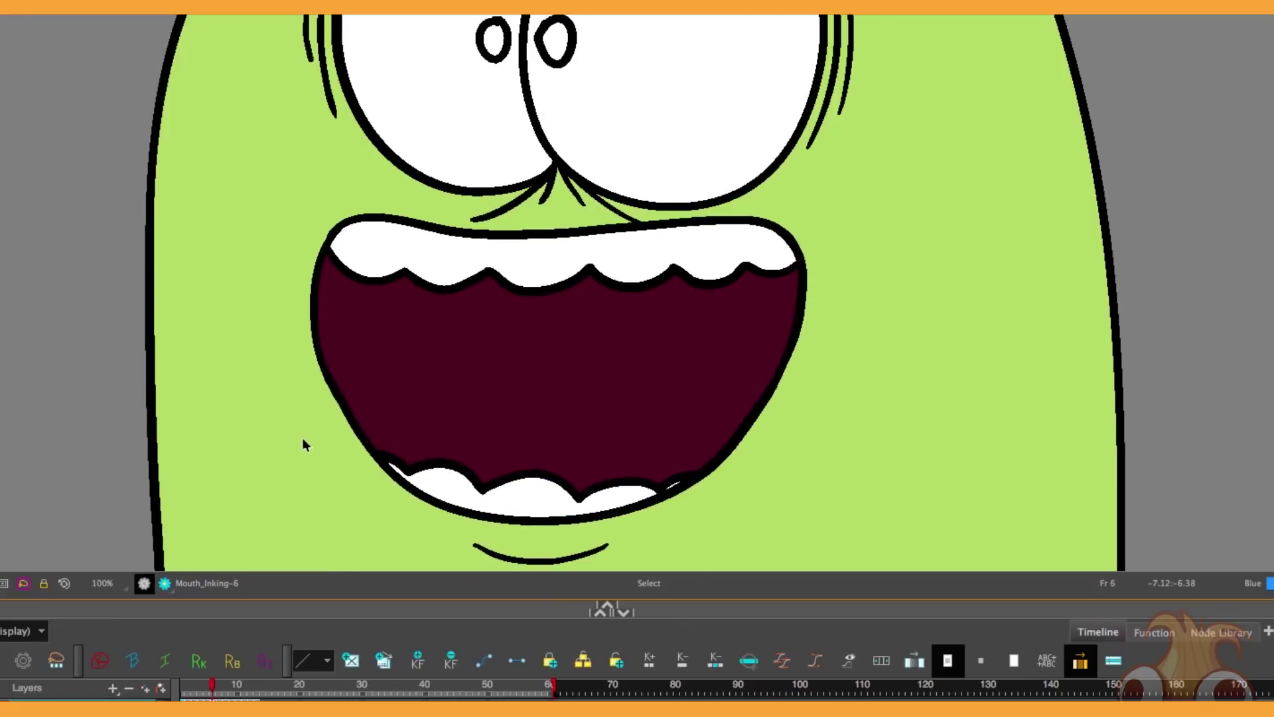
{"action": "key", "text": "period"}
{"action": "key", "text": "period"}
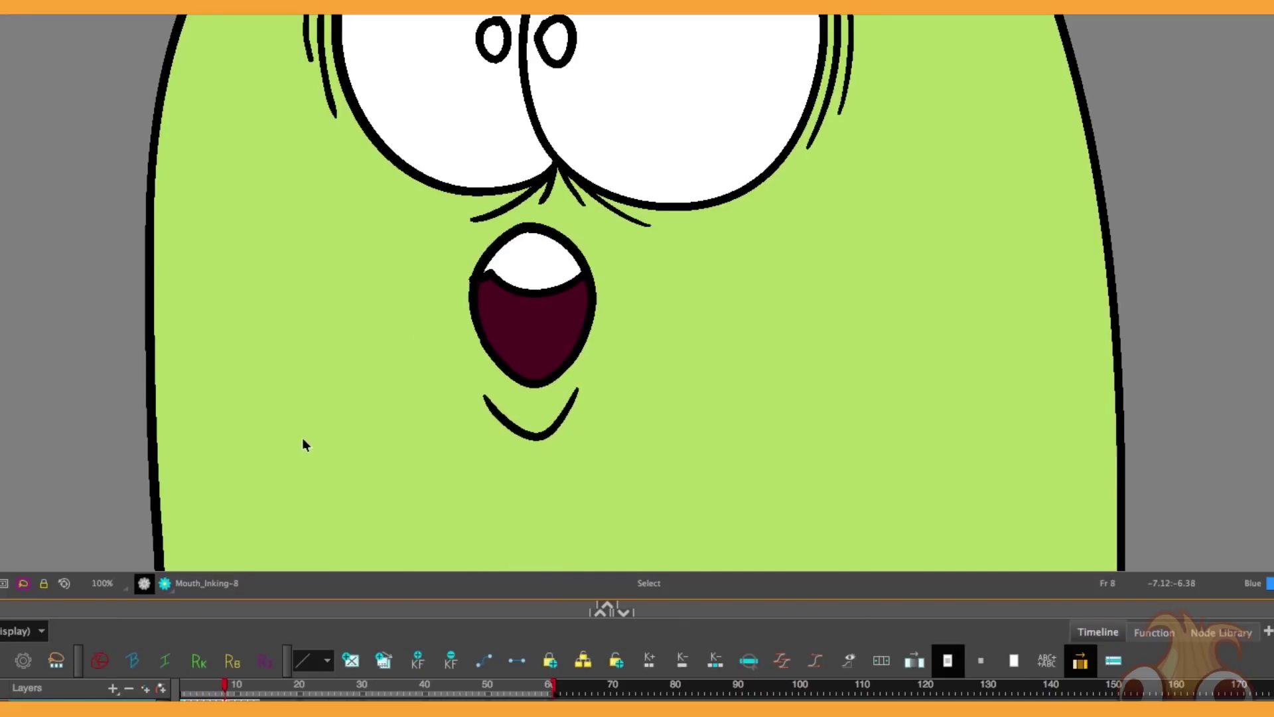
{"action": "key", "text": "comma"}
{"action": "key", "text": "comma"}
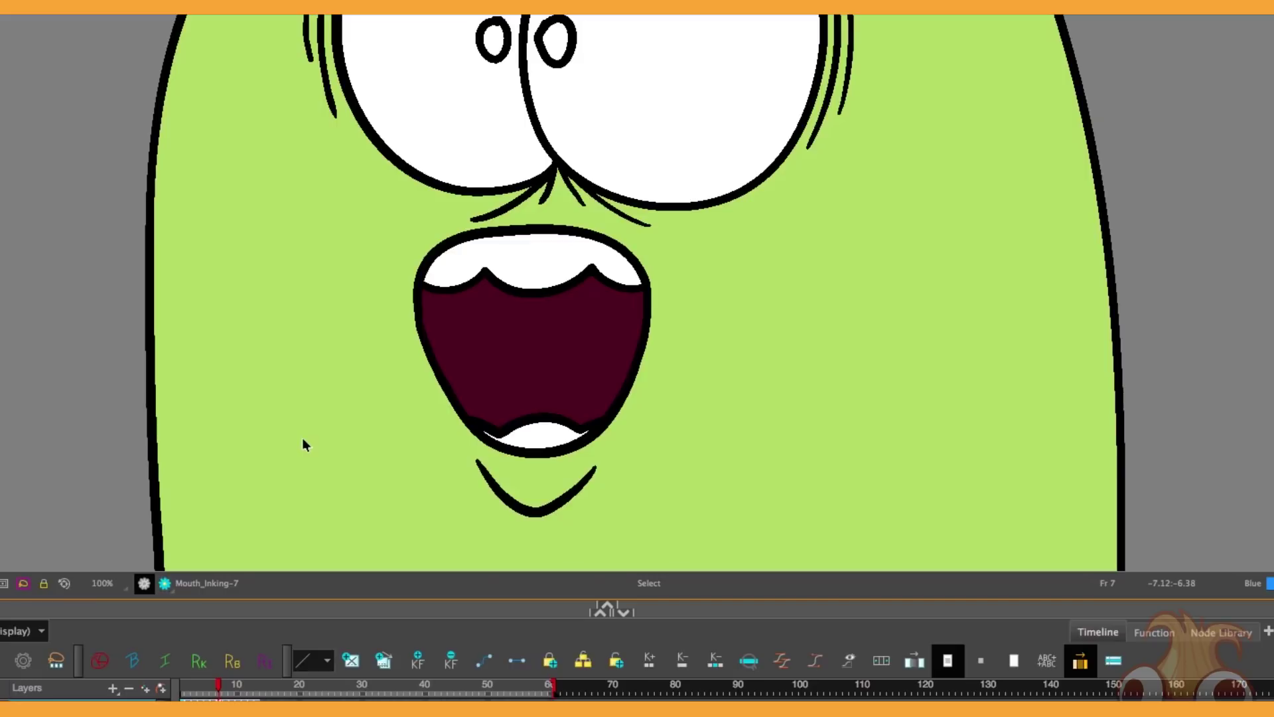
Play back the mouth animation, then advance to the closed-teeth frame 12 and open-mouth frame 13.
{"action": "key", "text": "period"}
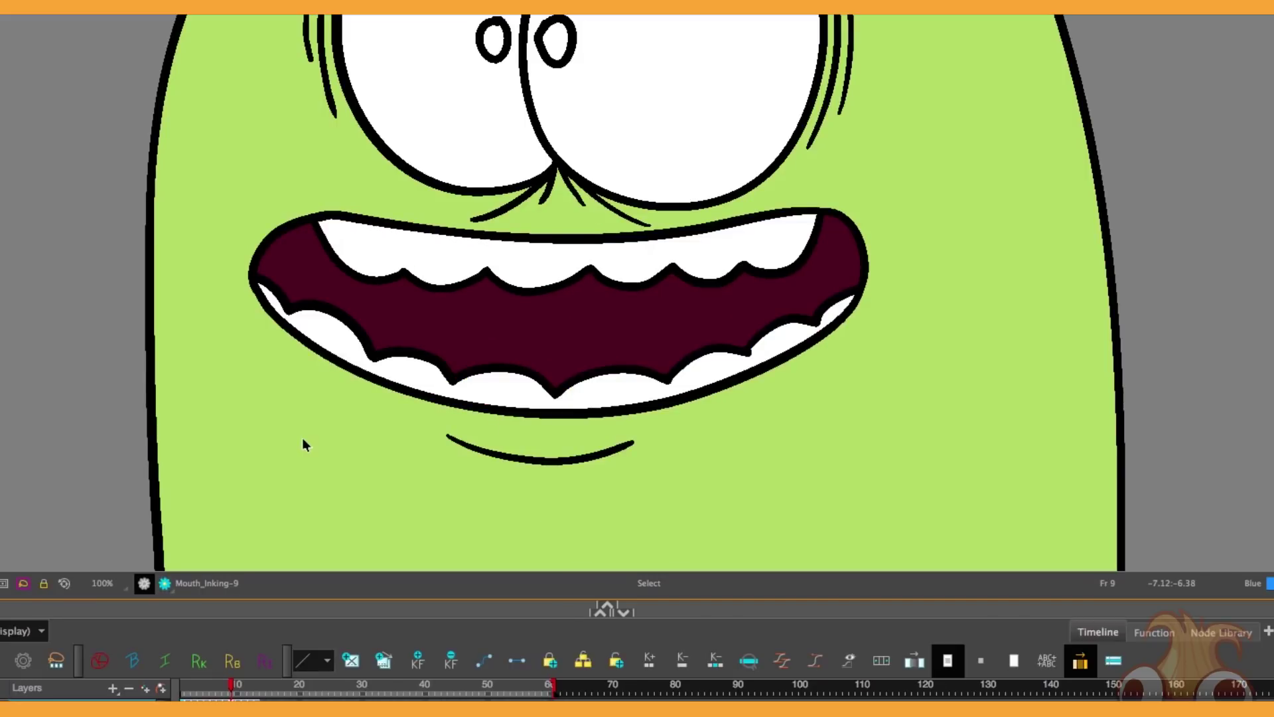
{"action": "key", "text": "comma"}
{"action": "key", "text": "period"}
{"action": "key", "text": "period"}
{"action": "key", "text": "Return"}
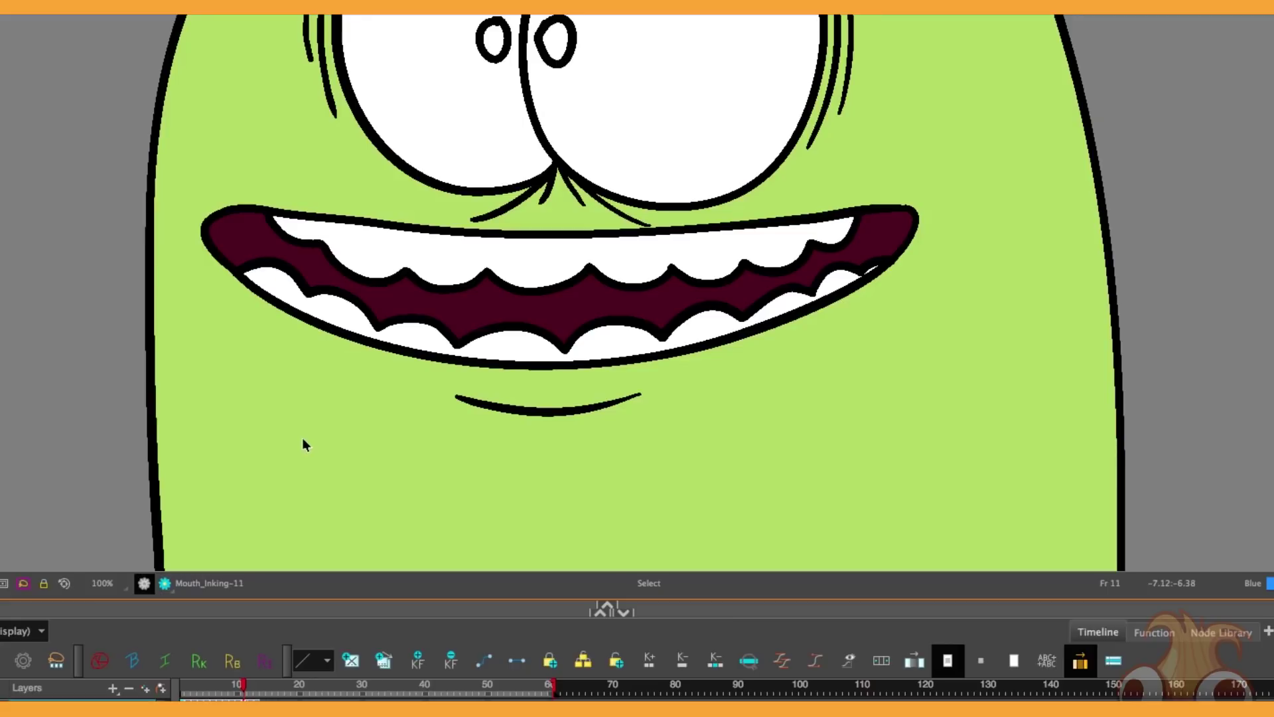
{"action": "key", "text": "period"}
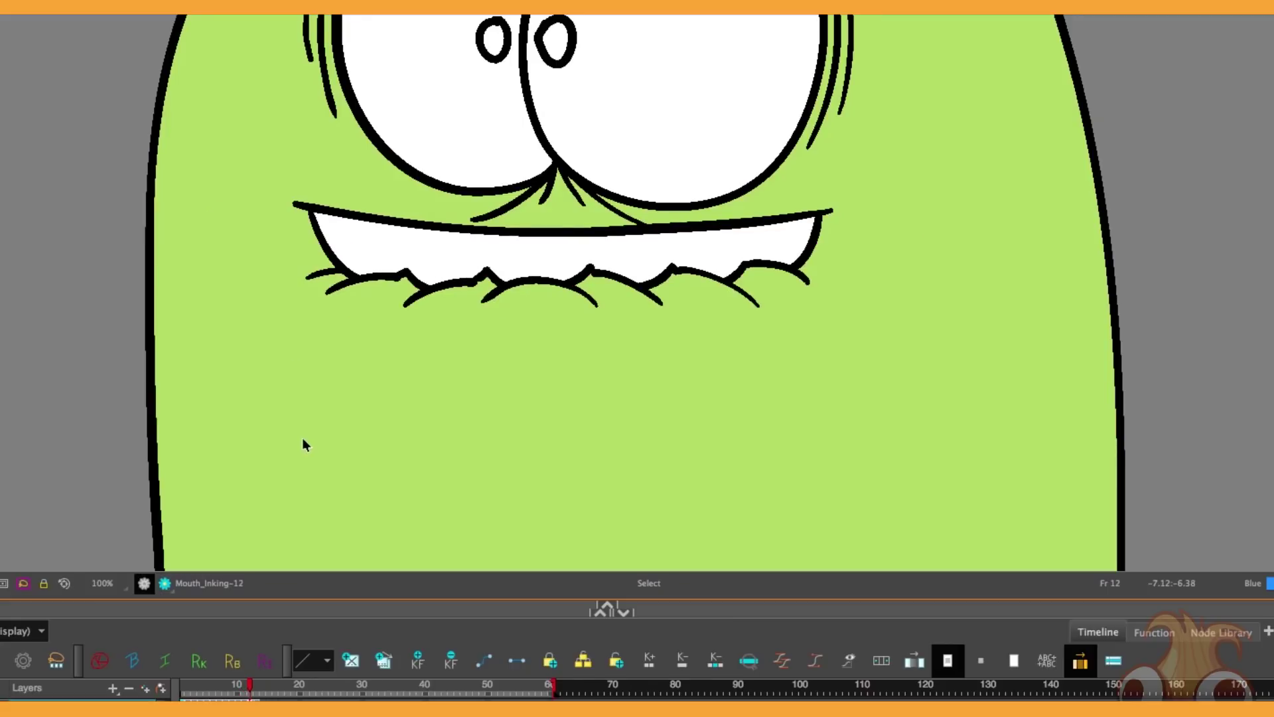
{"action": "key", "text": "period"}
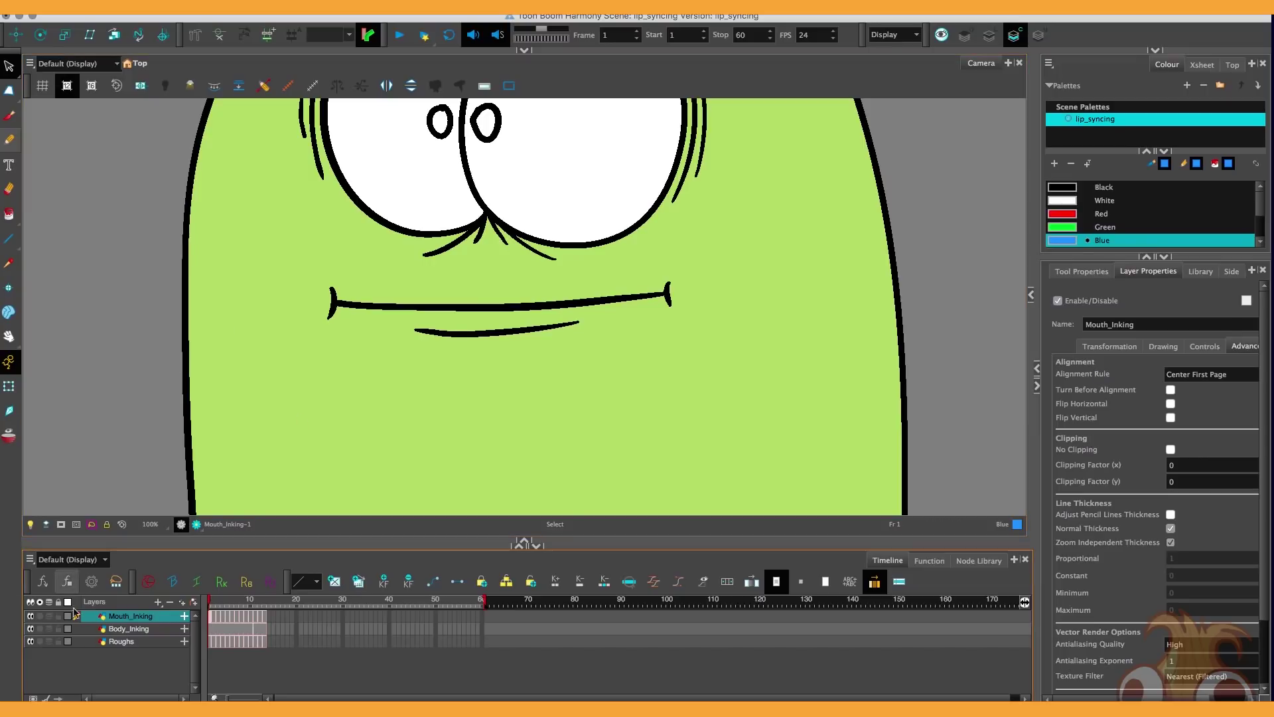
Hide the inked mouth, extend onion skinning back toward frame 1, and select Roughs at frame 3.
{"action": "left_click", "coordinate": [29, 629]}
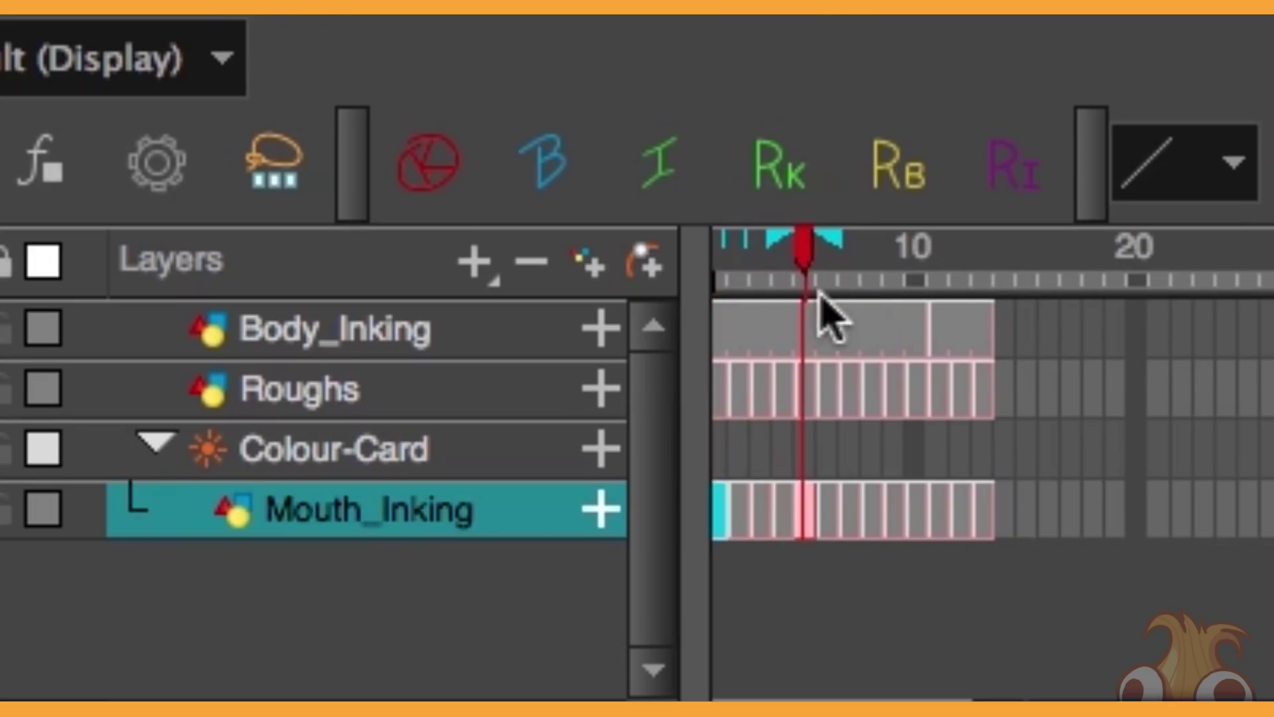
{"action": "left_click_drag", "start_coordinate": [785, 232], "coordinate": [743, 256]}
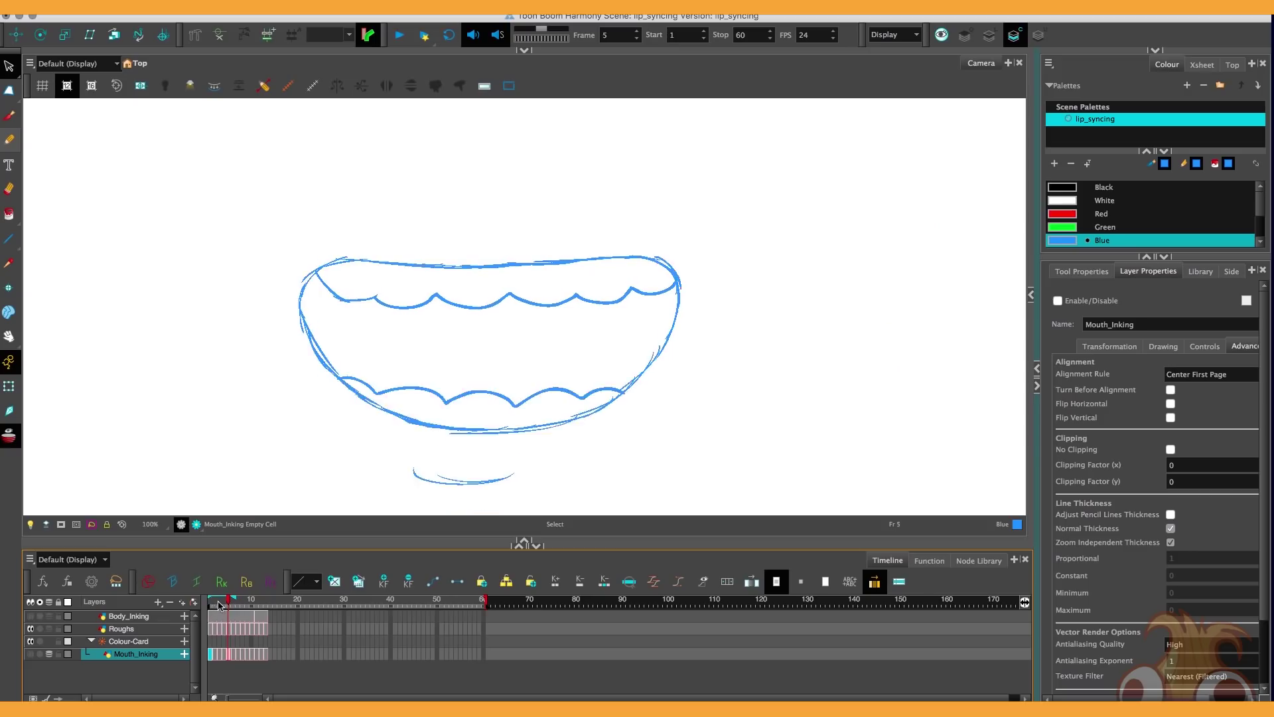
{"action": "left_click", "coordinate": [219, 605]}
{"action": "left_click", "coordinate": [122, 628]}
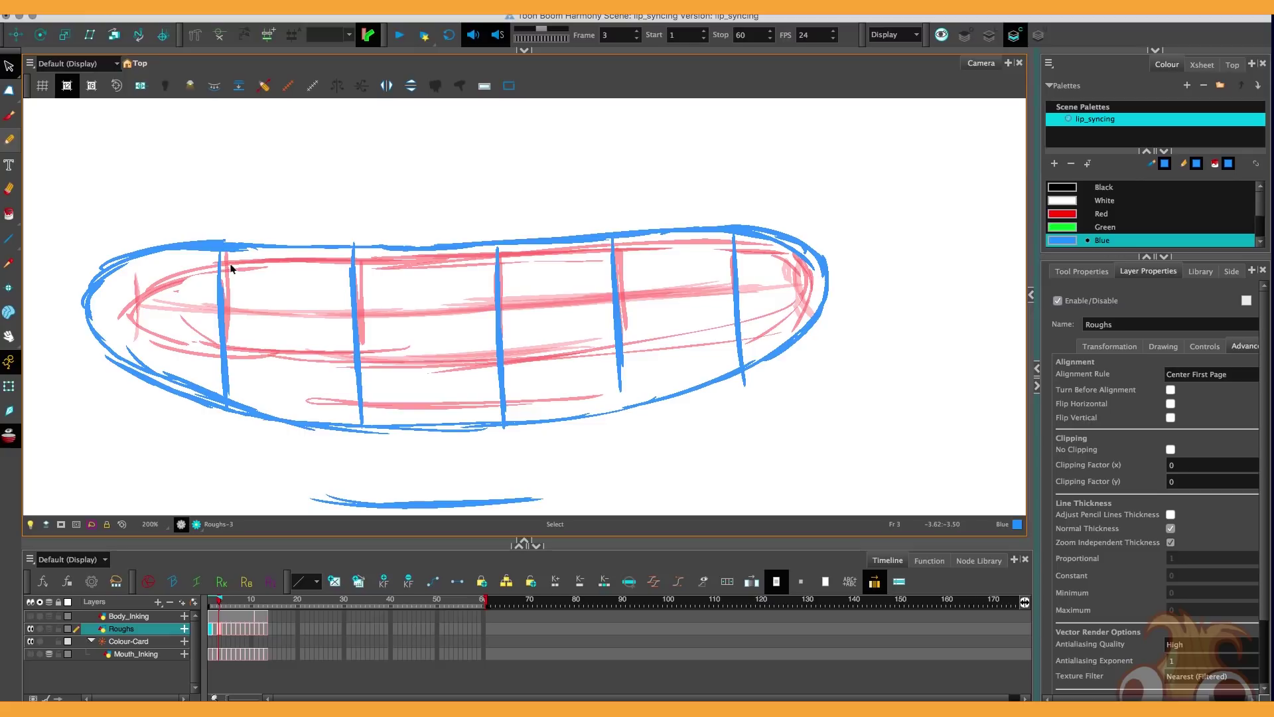
Step forward through the rough mouth drawings, back to frame 3, and reset the canvas view.
{"action": "key", "text": "period"}
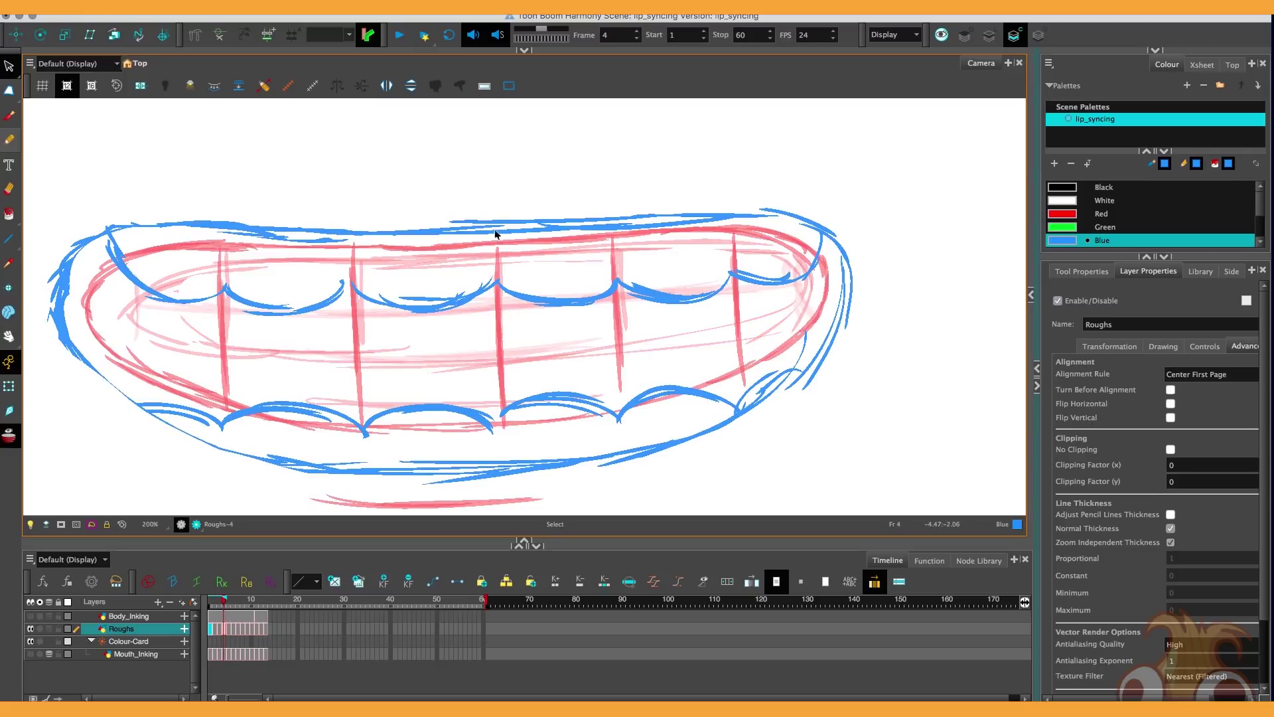
{"action": "key", "text": "period"}
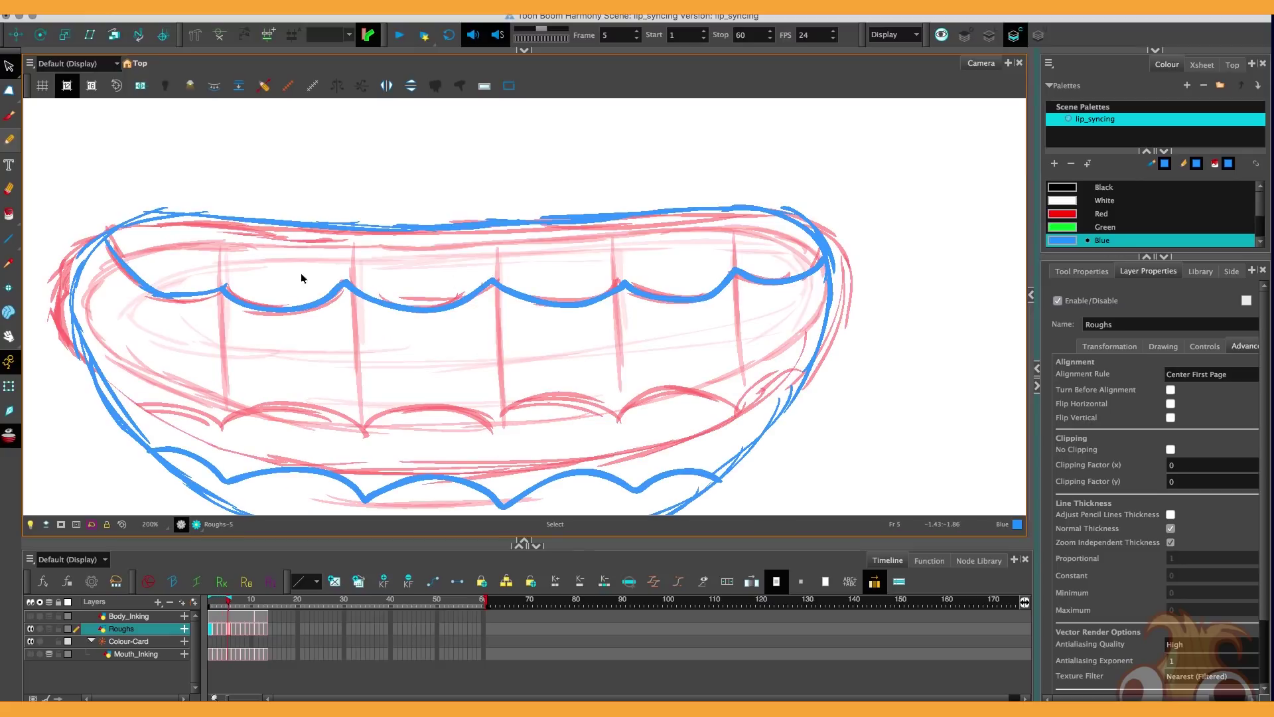
{"action": "key", "text": "period"}
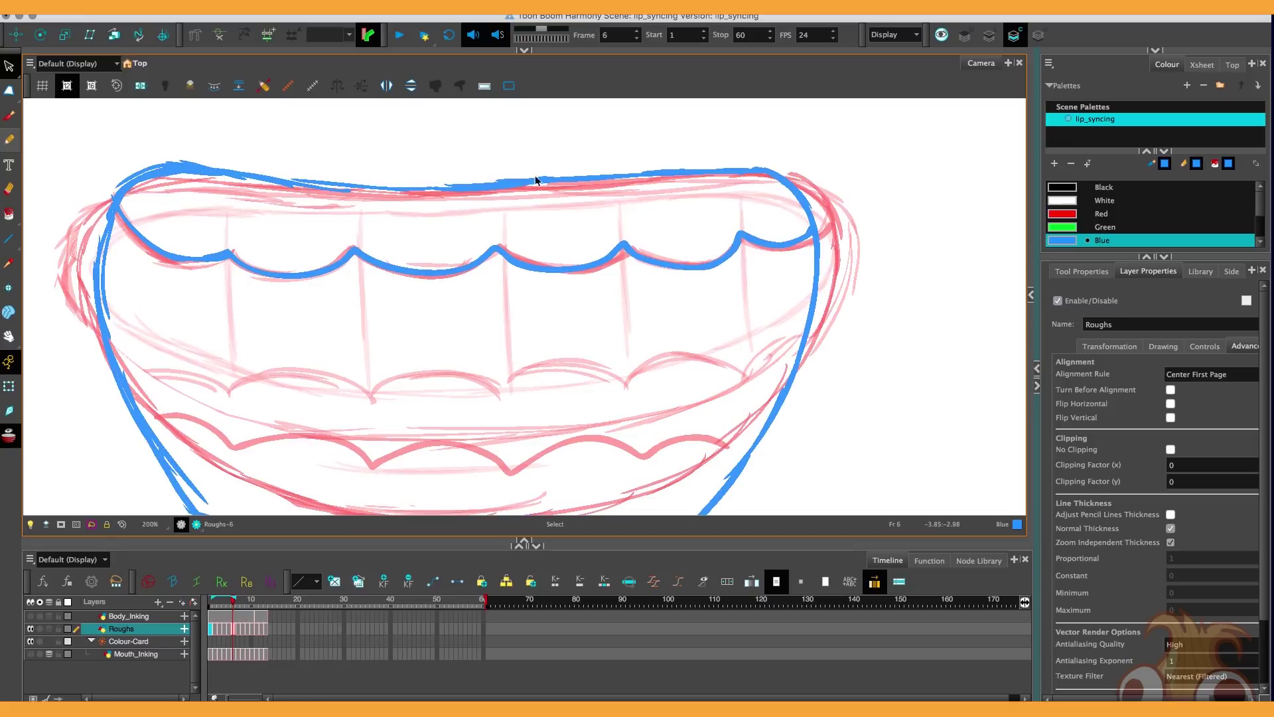
{"action": "key", "text": "comma"}
{"action": "key", "text": "comma"}
{"action": "key", "text": "comma"}
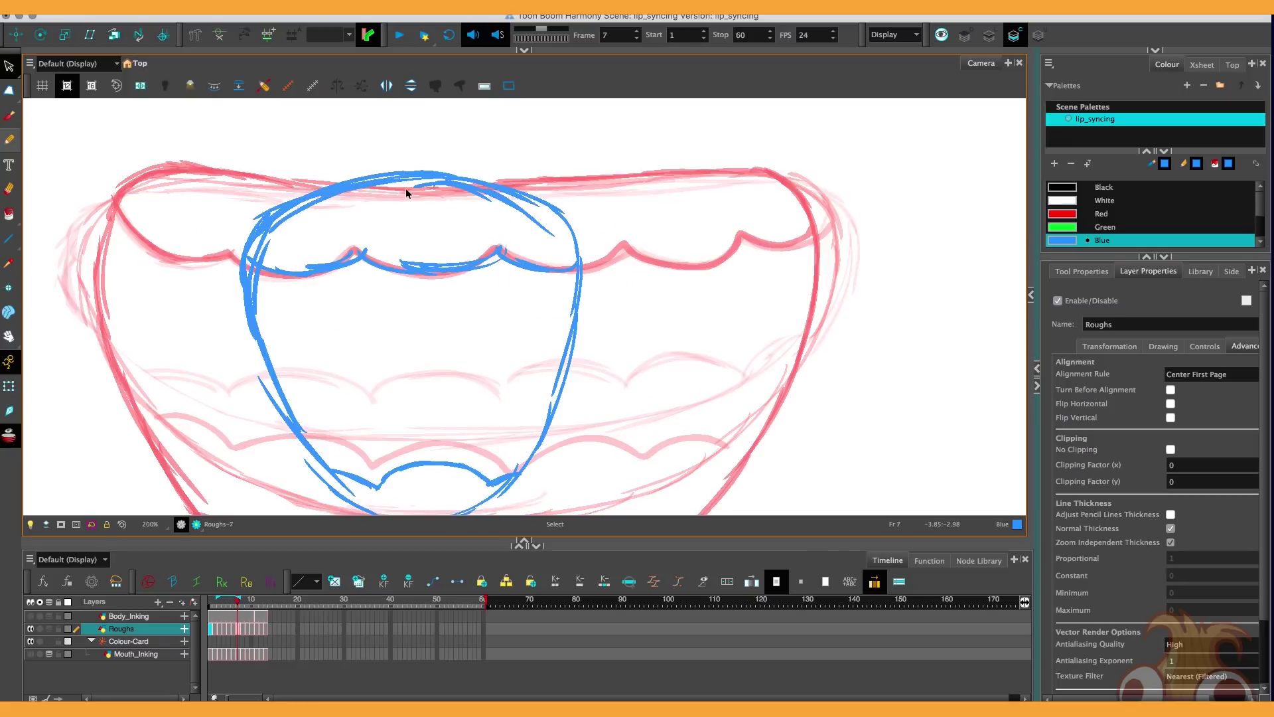
{"action": "key", "text": "shift+z"}
{"action": "key", "text": "period"}
{"action": "key", "text": "period"}
{"action": "key", "text": "period"}
{"action": "key", "text": "period"}
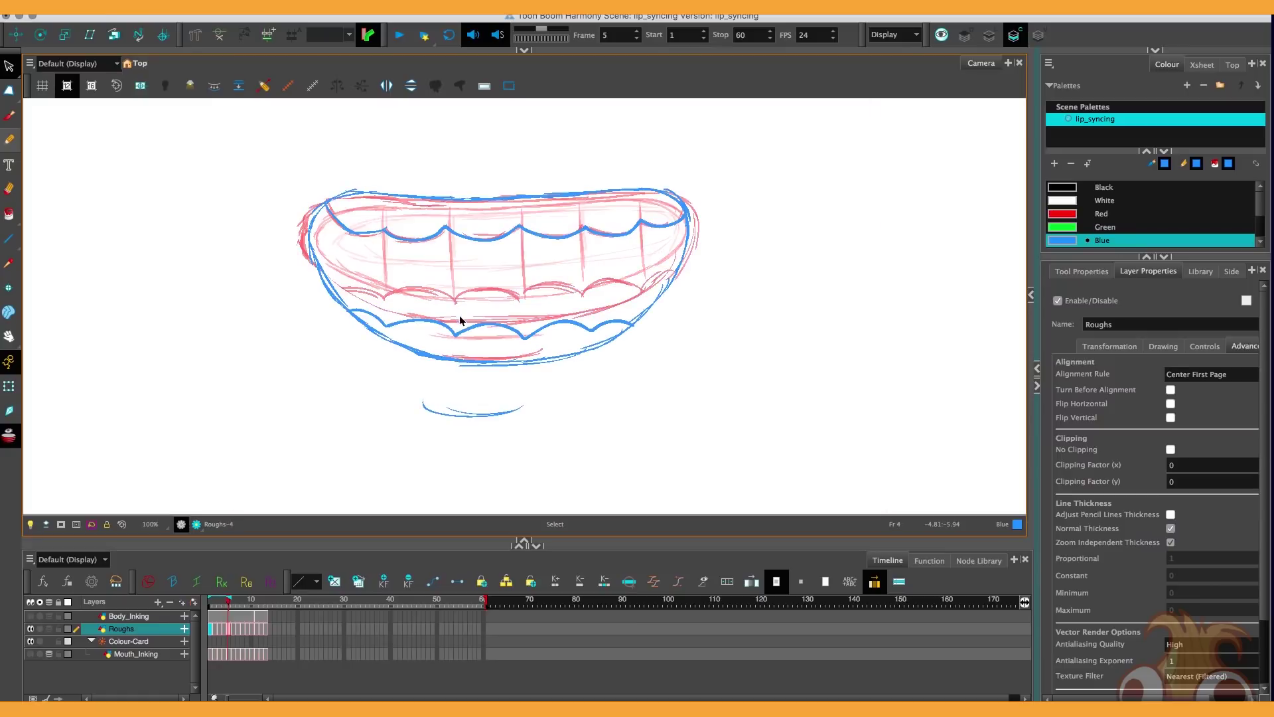
{"action": "key", "text": "comma"}
{"action": "key", "text": "comma"}
{"action": "key", "text": "comma"}
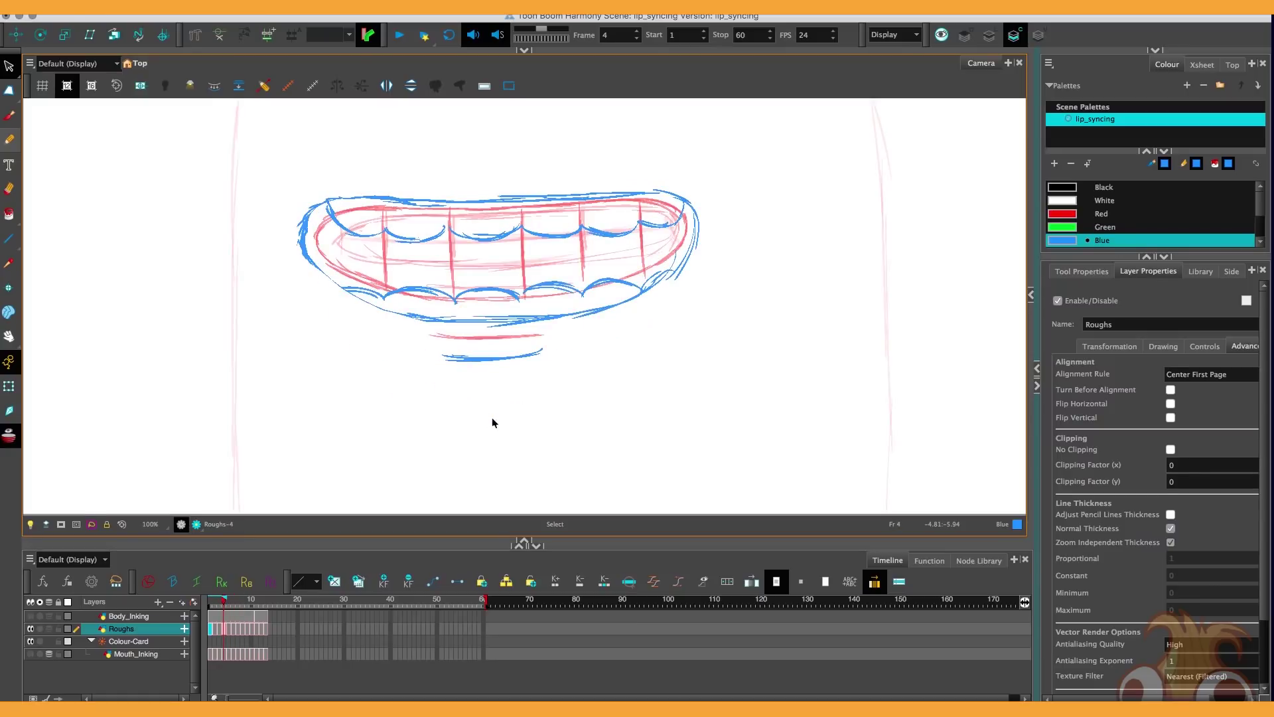
{"action": "key", "text": "period"}
Zoom in slightly and flip between rough poses, settling on the frame-3 teeth drawing.
{"action": "key", "text": "2"}
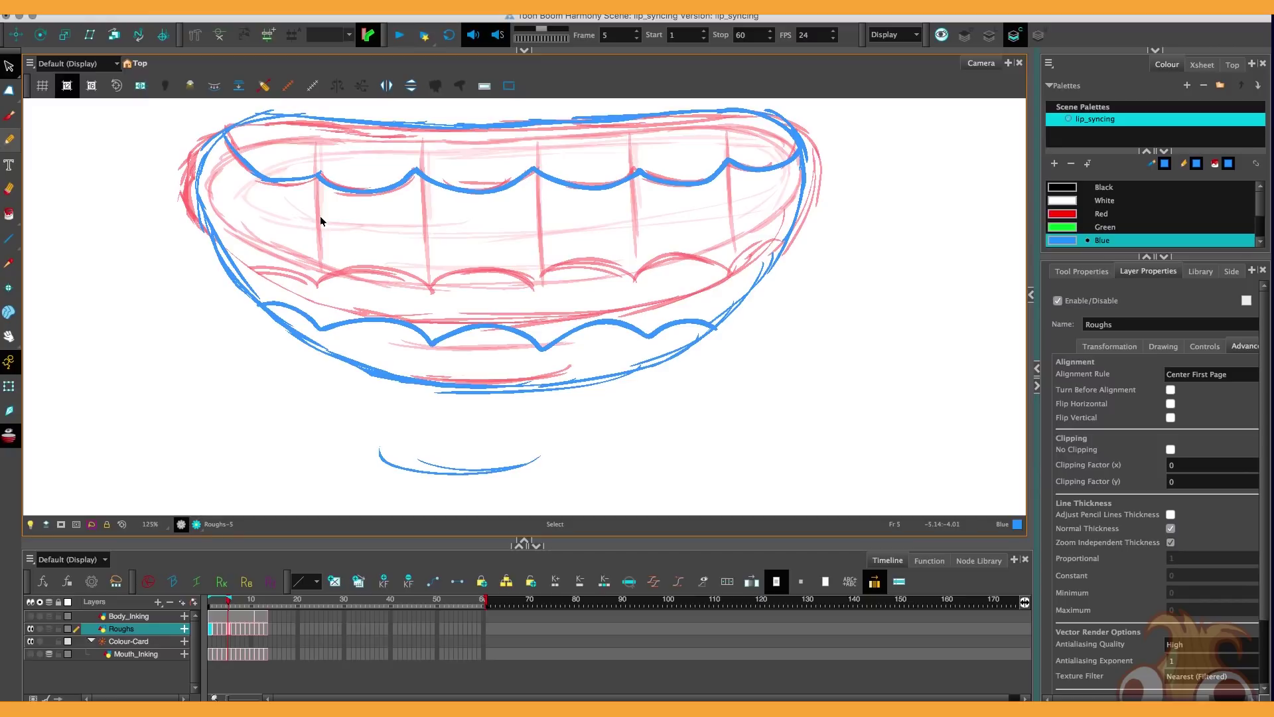
{"action": "key", "text": "period"}
{"action": "key", "text": "period"}
{"action": "key", "text": "period"}
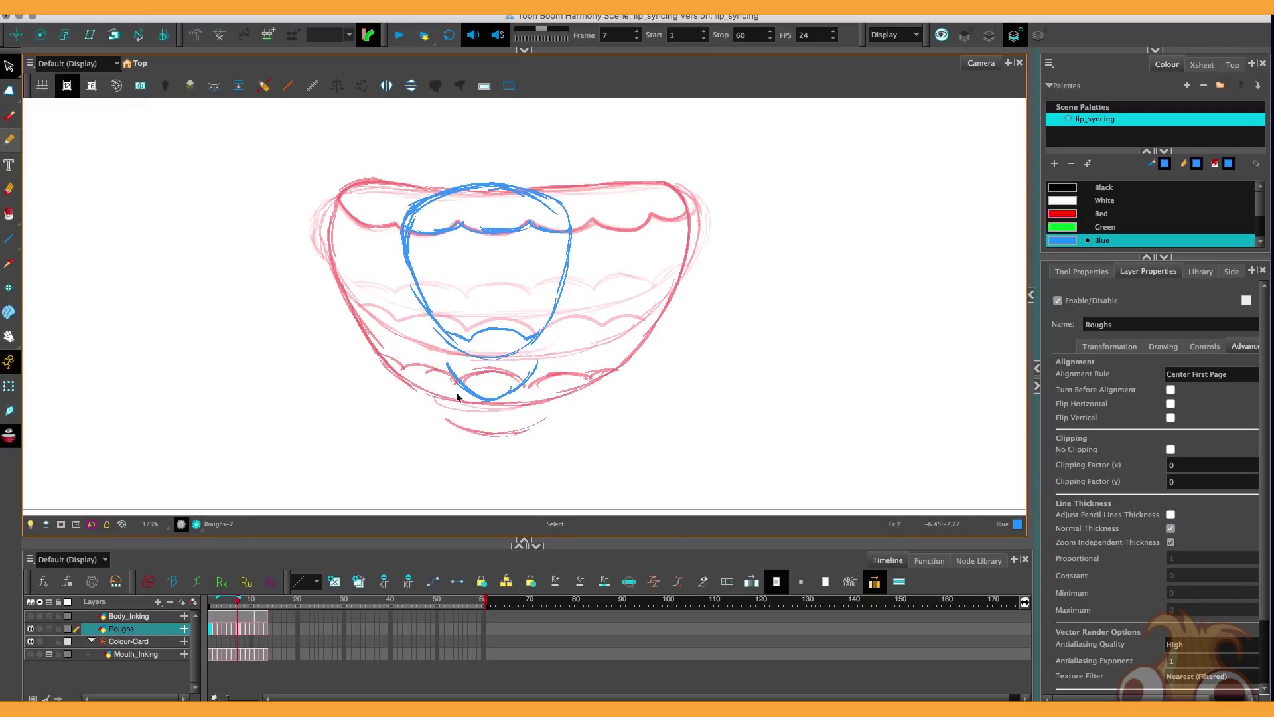
{"action": "key", "text": "comma"}
{"action": "key", "text": "comma"}
{"action": "key", "text": "comma"}
{"action": "key", "text": "comma"}
{"action": "key", "text": "period"}
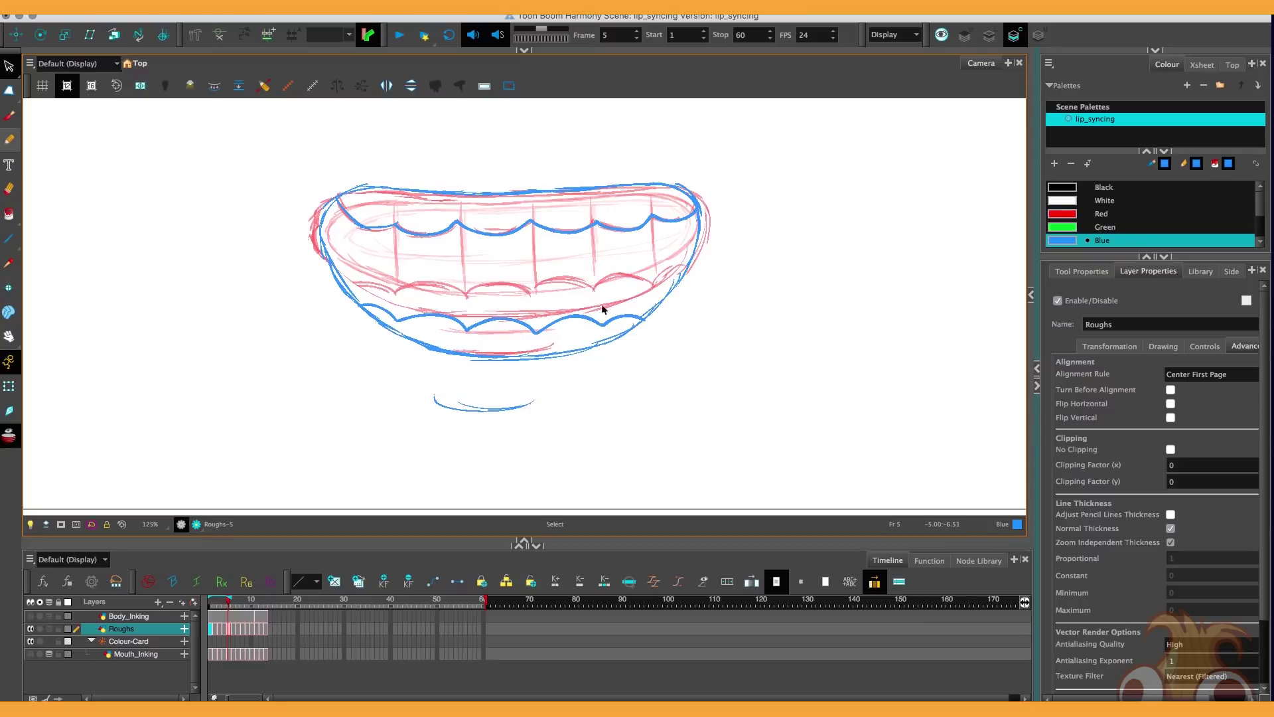
{"action": "key", "text": "comma"}
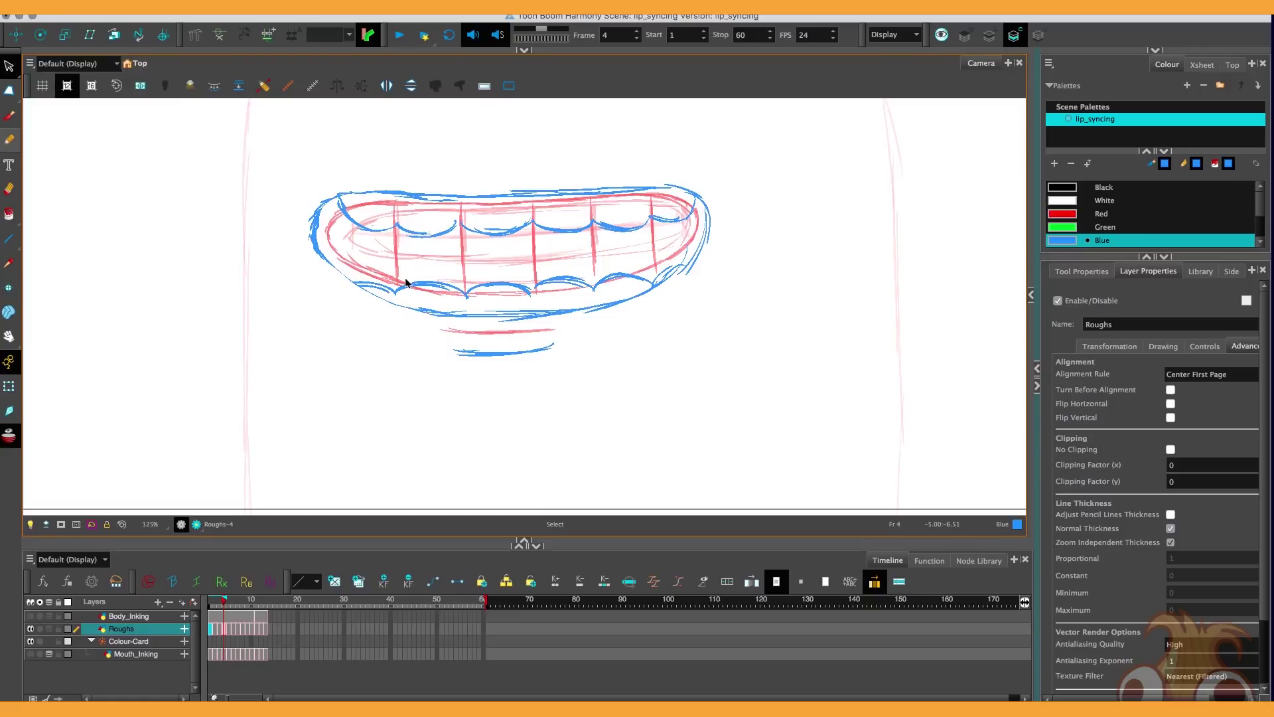
{"action": "key", "text": "comma"}
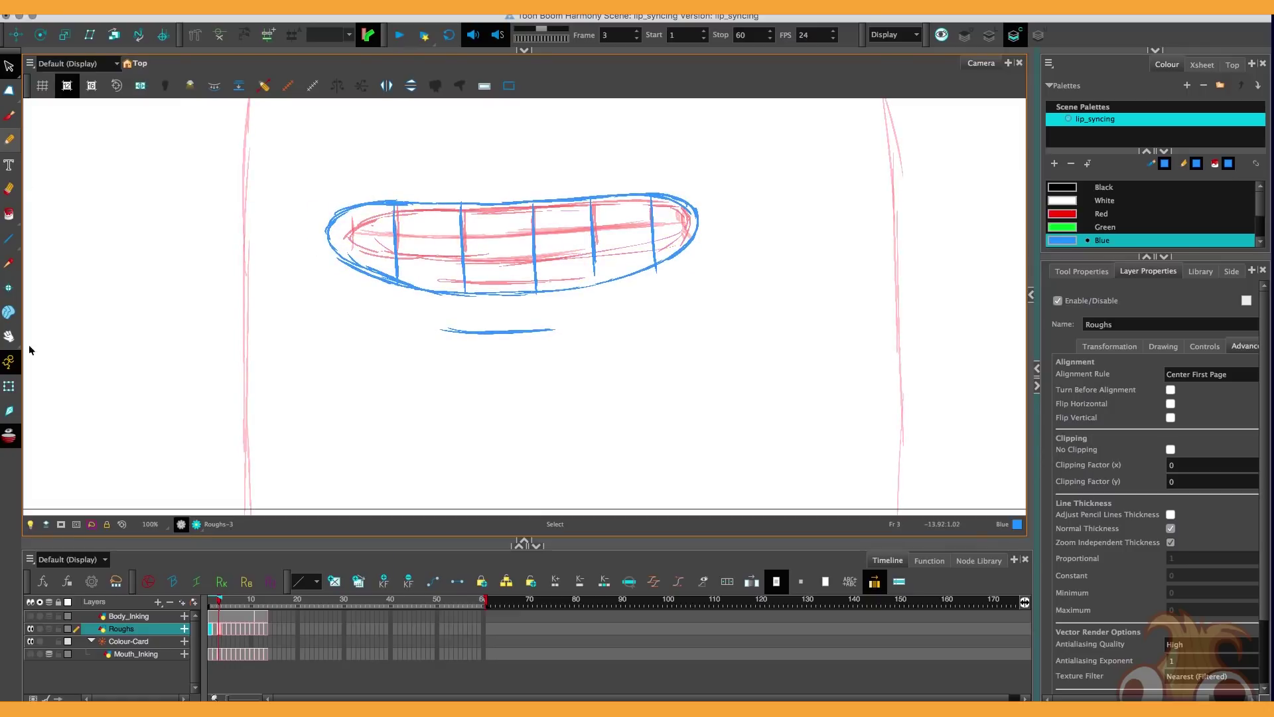
Turn off onion skin and check the frame-4 and frame-3 roughs without ghosts.
{"action": "key", "text": "alt+o"}
{"action": "key", "text": "period"}
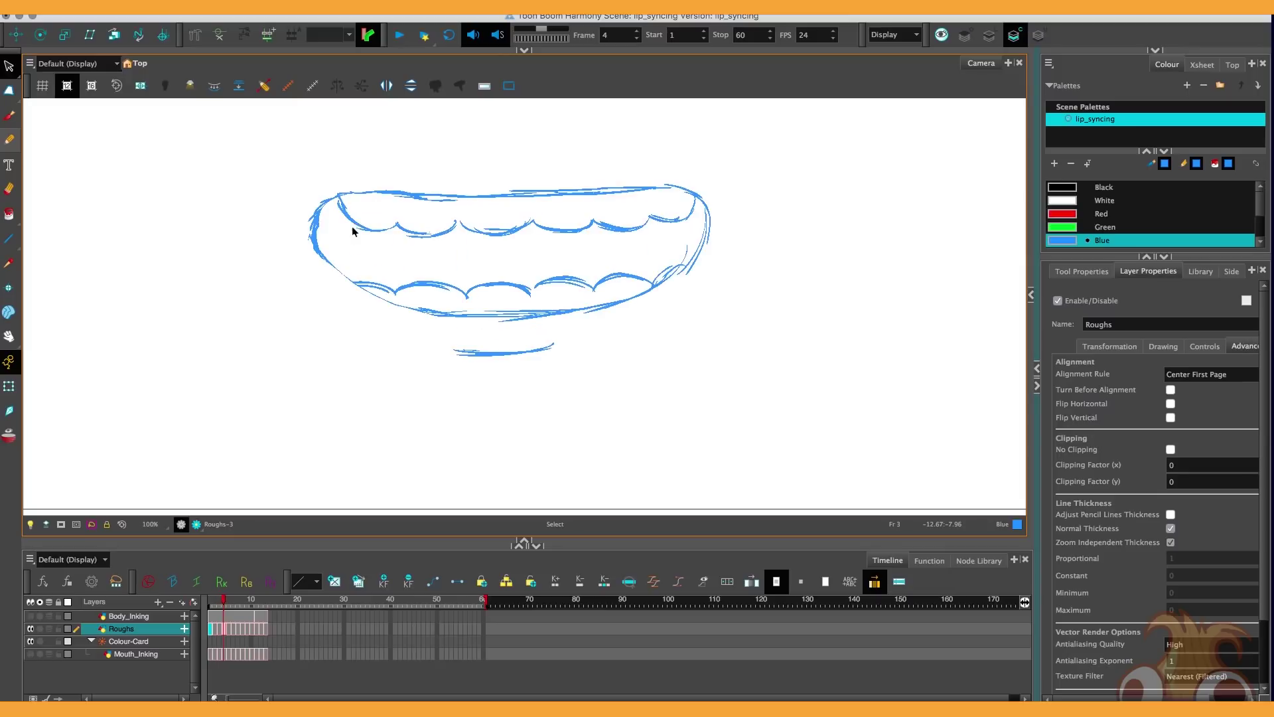
{"action": "key", "text": "comma"}
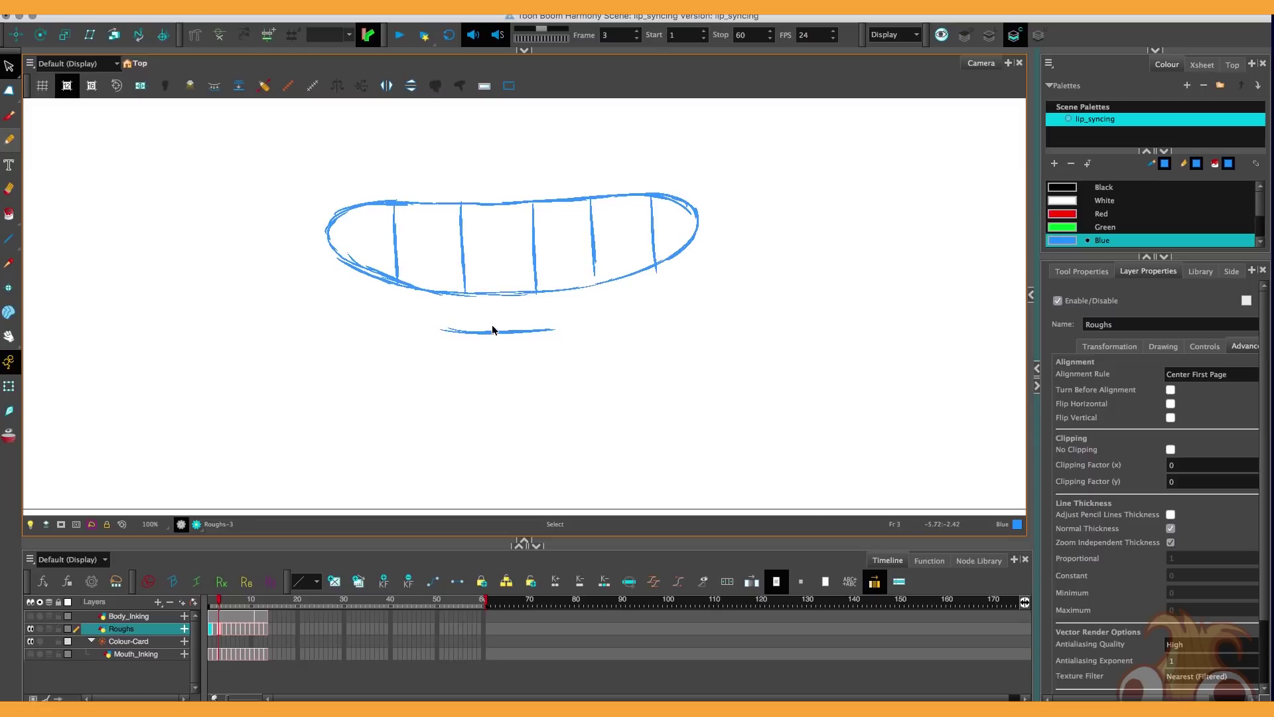
Flip through the rough mouth poses from frame 2 to 8, ending on the frame-3 teeth pose.
{"action": "key", "text": "period"}
{"action": "key", "text": "period"}
{"action": "key", "text": "period"}
{"action": "key", "text": "period"}
{"action": "key", "text": "comma"}
{"action": "key", "text": "comma"}
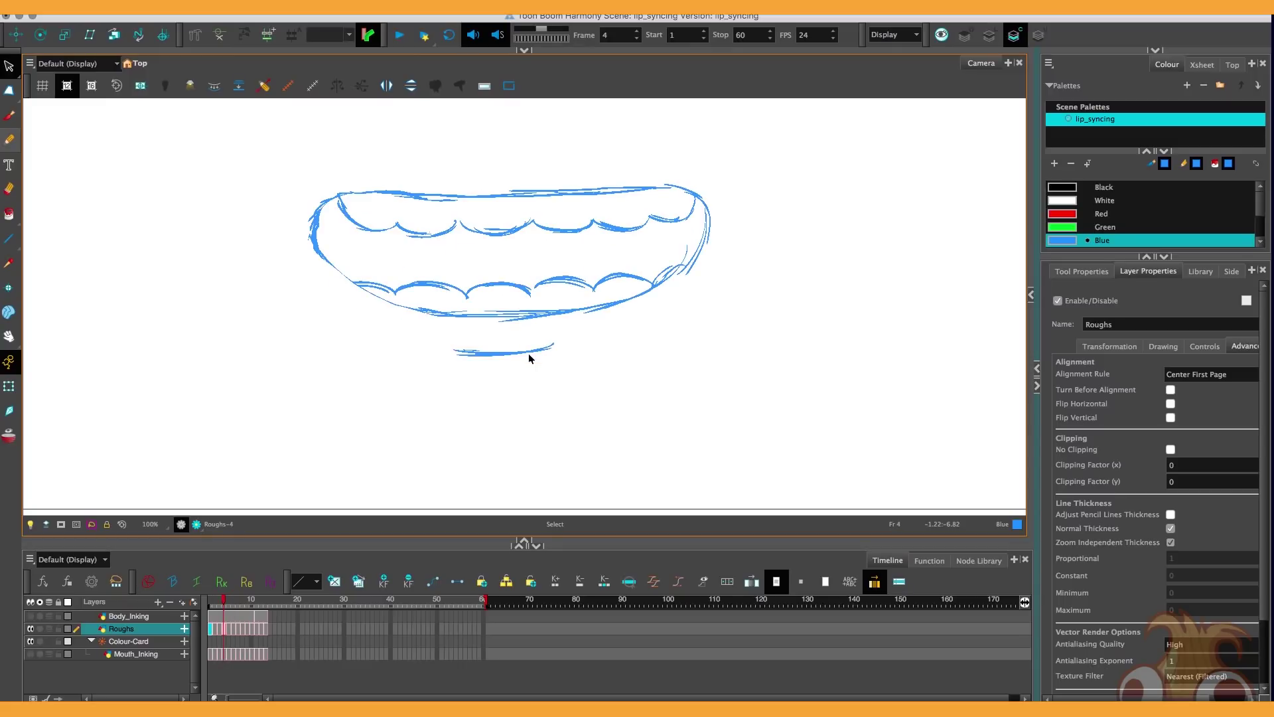
{"action": "key", "text": "period"}
{"action": "key", "text": "period"}
{"action": "key", "text": "period"}
{"action": "key", "text": "period"}
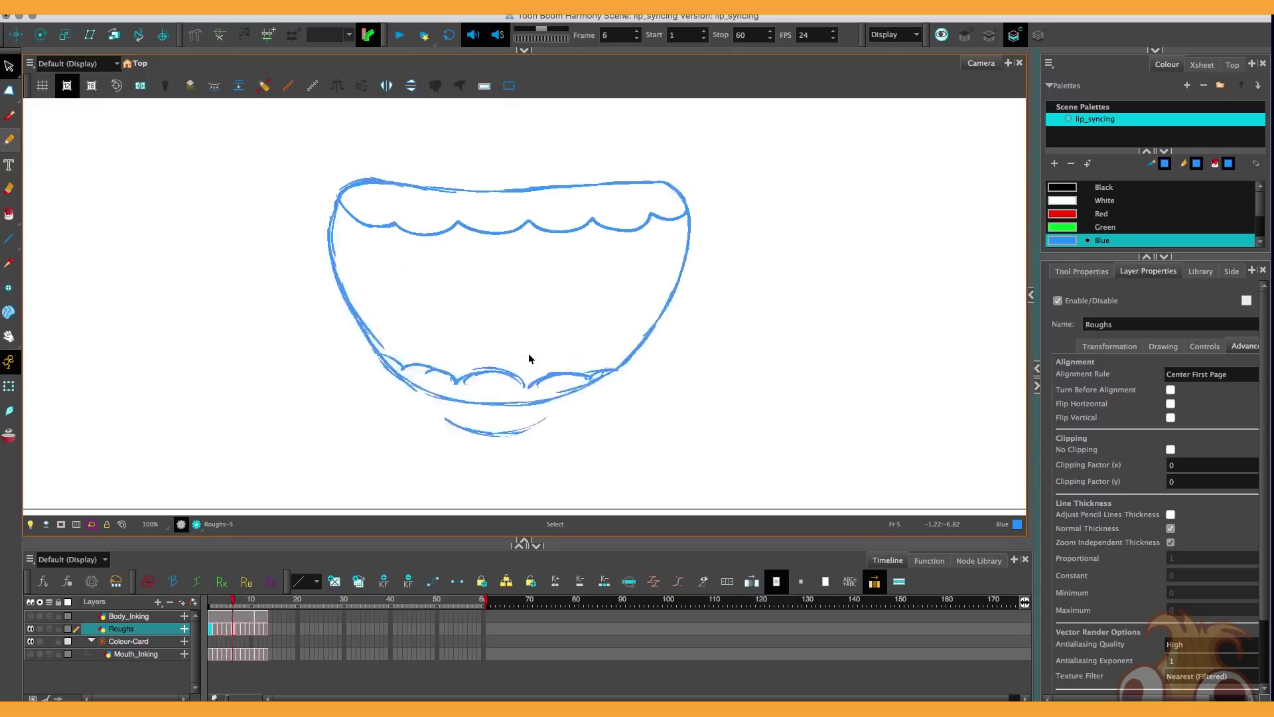
{"action": "key", "text": "comma"}
{"action": "key", "text": "comma"}
{"action": "key", "text": "comma"}
{"action": "key", "text": "comma"}
{"action": "key", "text": "comma"}
{"action": "key", "text": "comma"}
{"action": "key", "text": "period"}
{"action": "key", "text": "period"}
{"action": "key", "text": "period"}
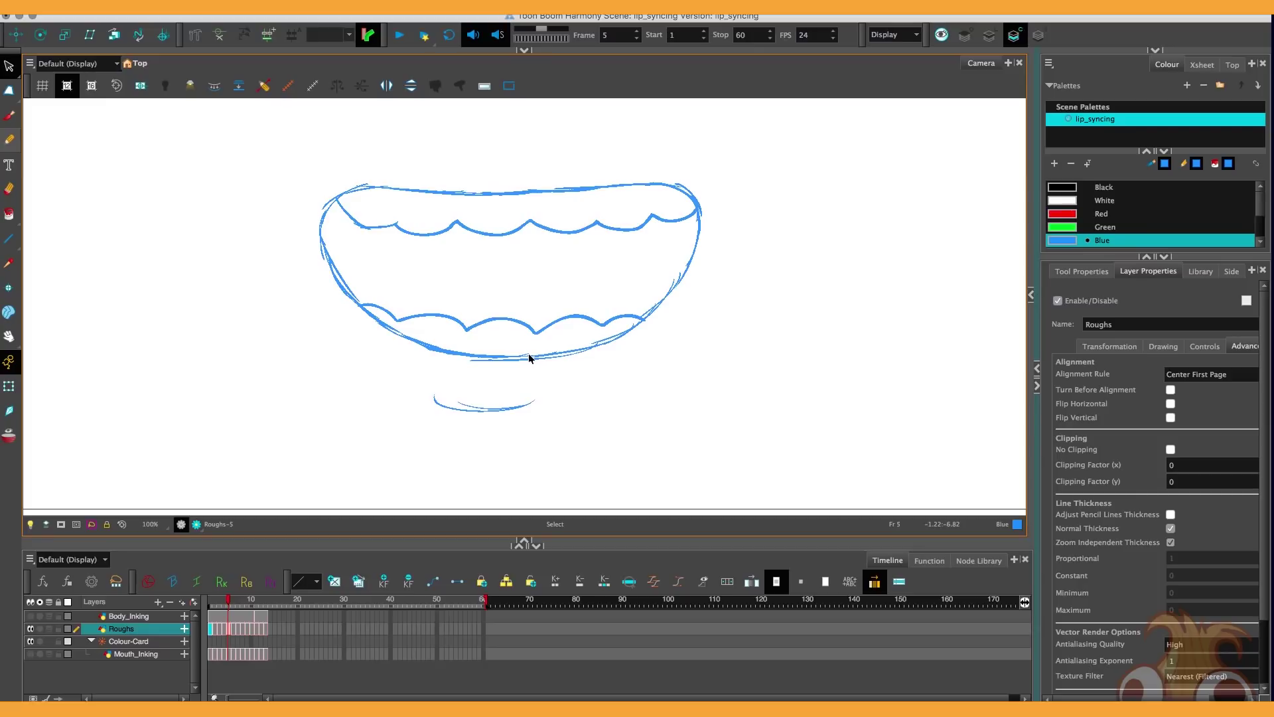
{"action": "key", "text": "comma"}
{"action": "key", "text": "comma"}
{"action": "key", "text": "comma"}
{"action": "key", "text": "period"}
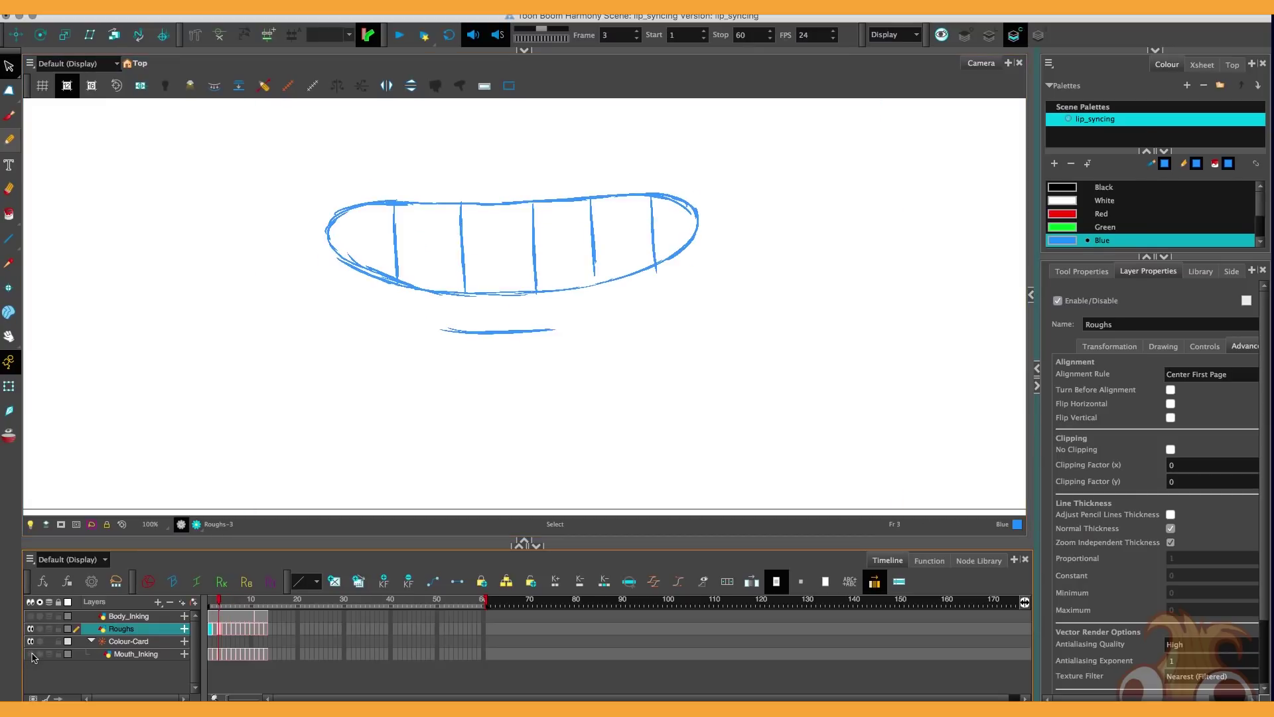
Disable the Roughs layer and step through the inked mouths to frame 13, then back to 11.
{"action": "left_click", "coordinate": [29, 628]}
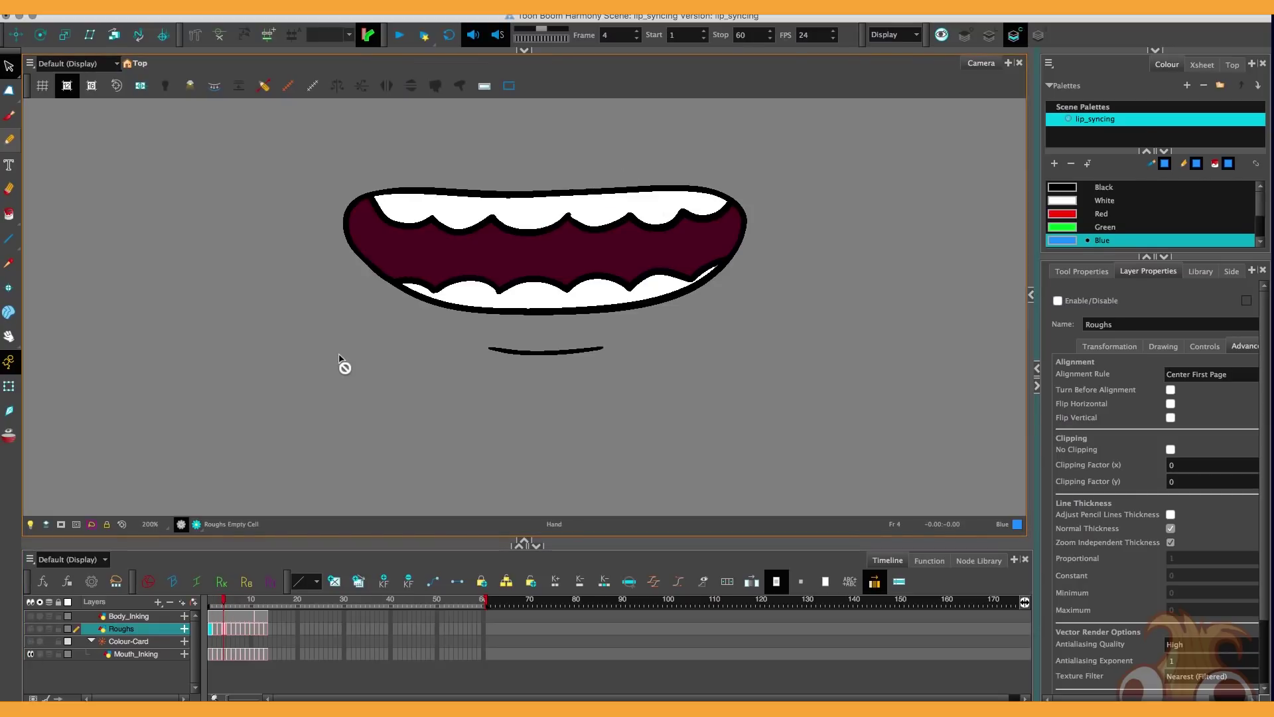
{"action": "key", "text": "period"}
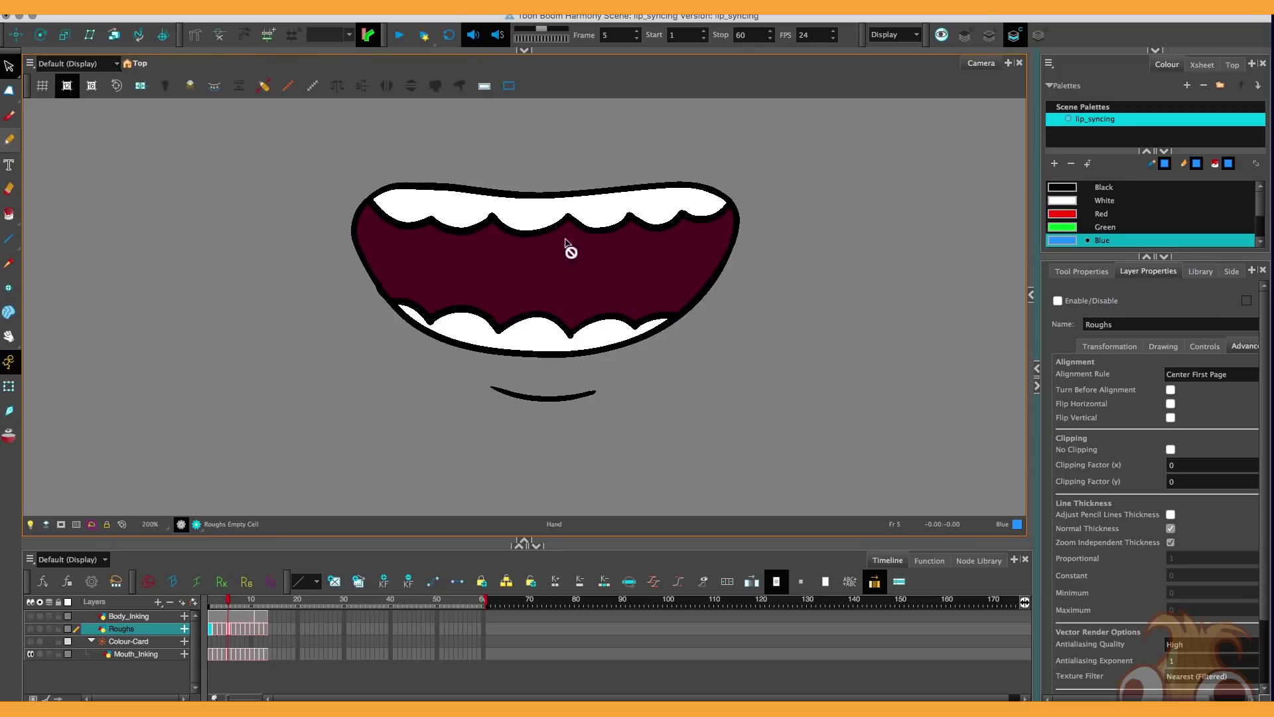
{"action": "key", "text": "period"}
{"action": "key", "text": "period"}
{"action": "key", "text": "period"}
{"action": "key", "text": "period"}
{"action": "key", "text": "period"}
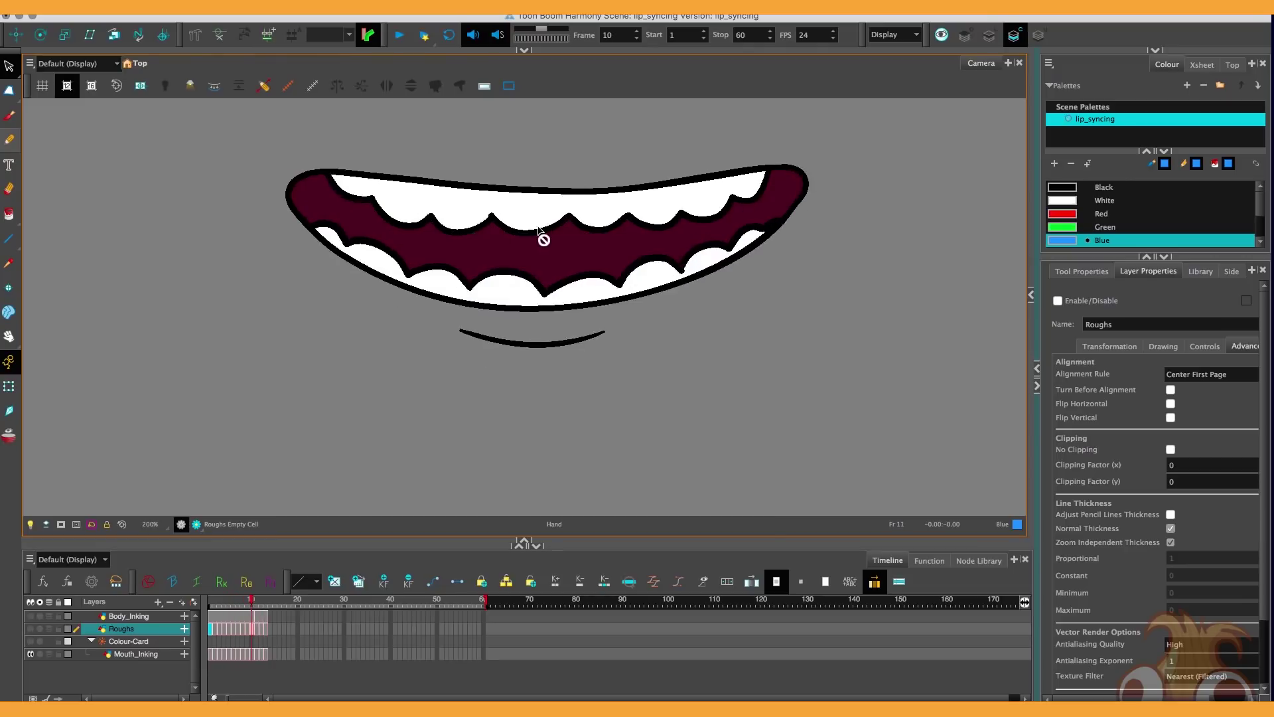
{"action": "key", "text": "period"}
{"action": "key", "text": "period"}
{"action": "key", "text": "period"}
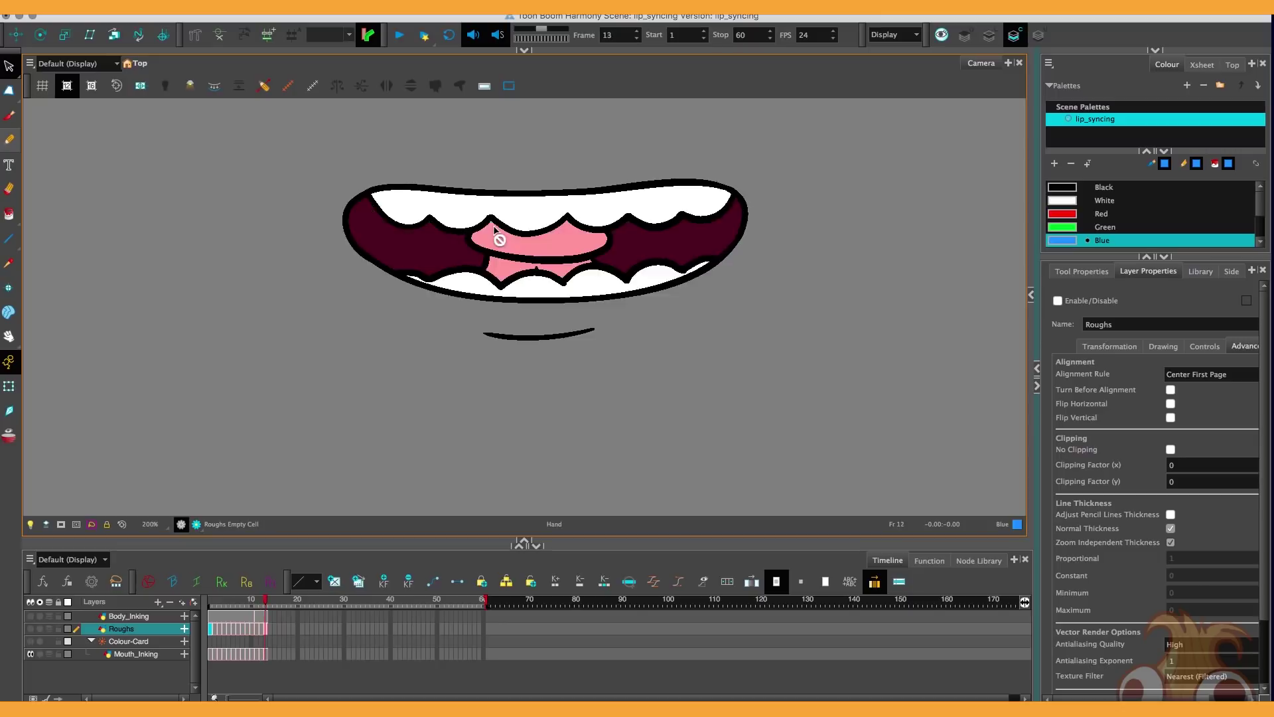
{"action": "key", "text": "comma"}
{"action": "key", "text": "comma"}
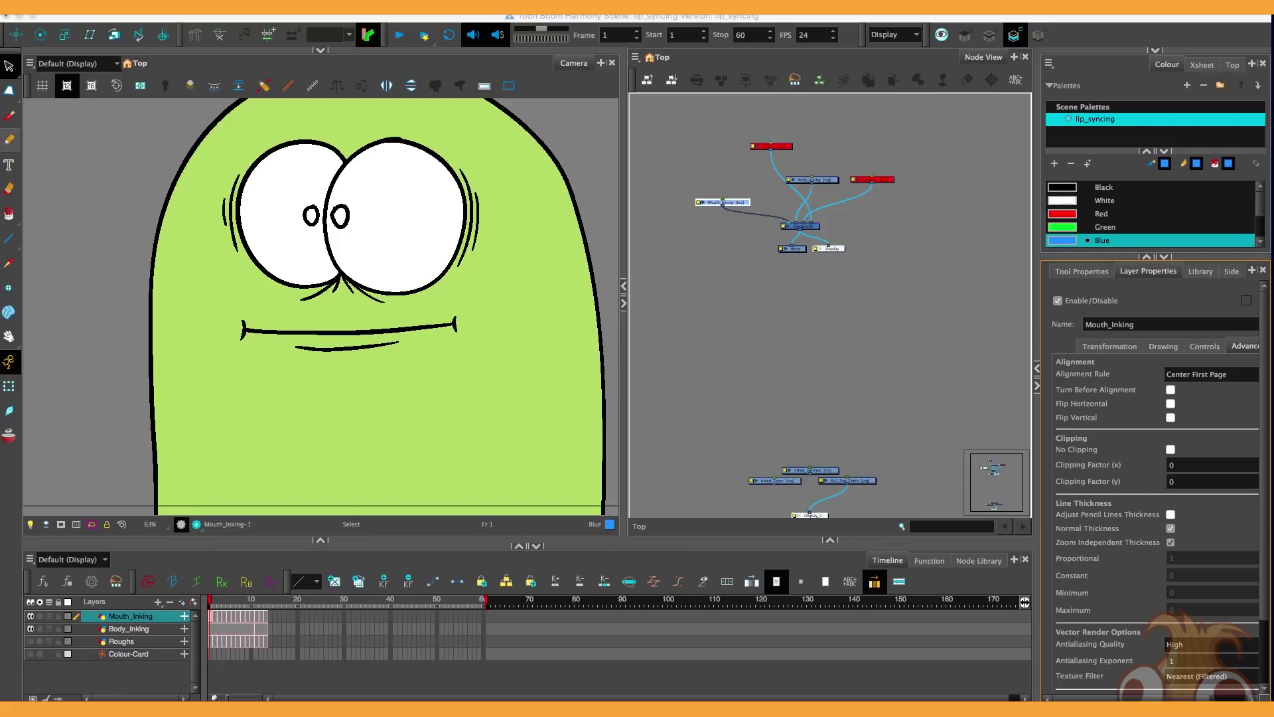
Drag the layer names column wider and zoom in on the timeline cells.
{"action": "left_click_drag", "start_coordinate": [203, 672], "coordinate": [262, 673]}
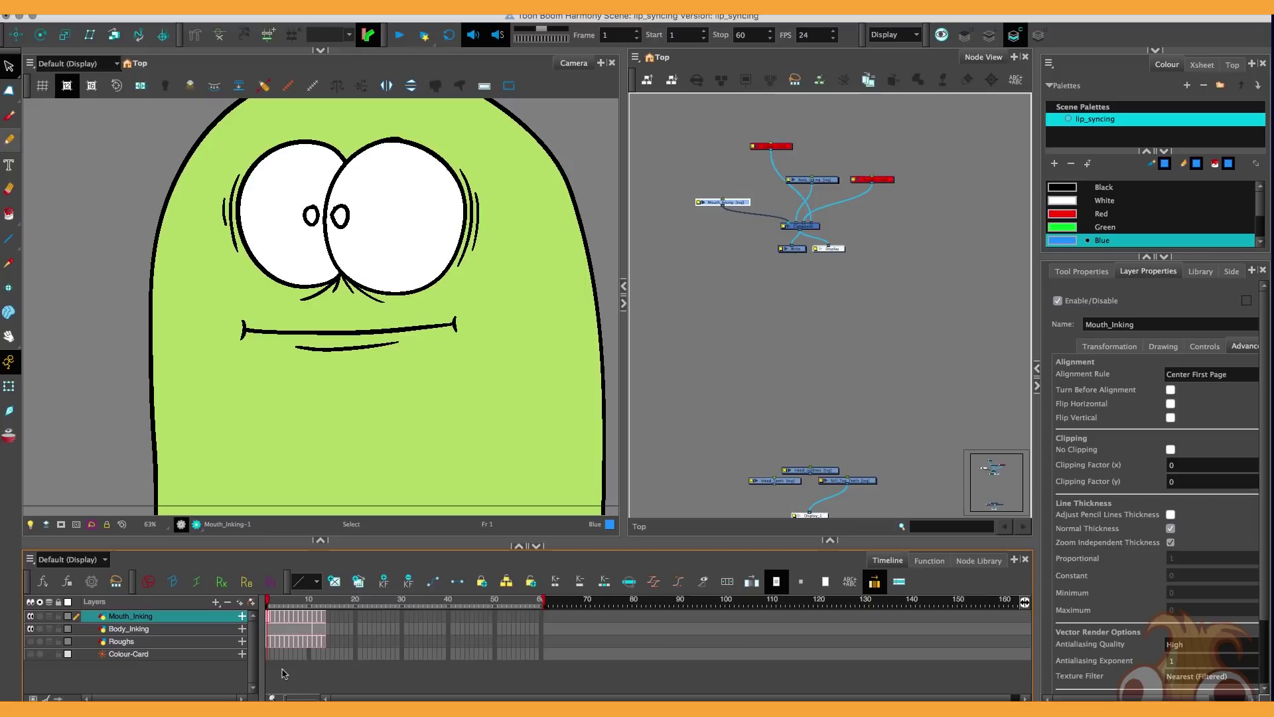
{"action": "scroll", "coordinate": [385, 653], "scroll_direction": "up", "scroll_amount": 2}
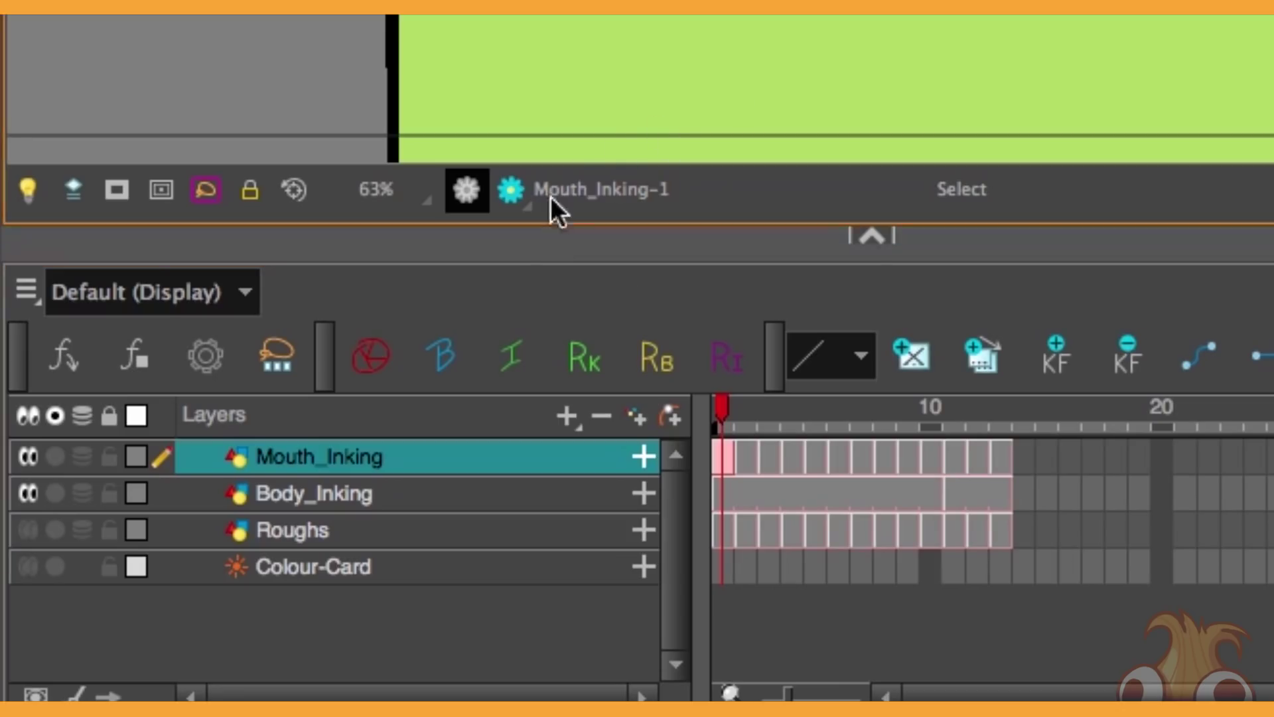
Paste the frame-2 grinning teeth drawing into frame 19 of Mouth_Inking.
{"action": "key", "text": "period"}
{"action": "key", "text": "period"}
{"action": "key", "text": "period"}
{"action": "key", "text": "period"}
{"action": "key", "text": "period"}
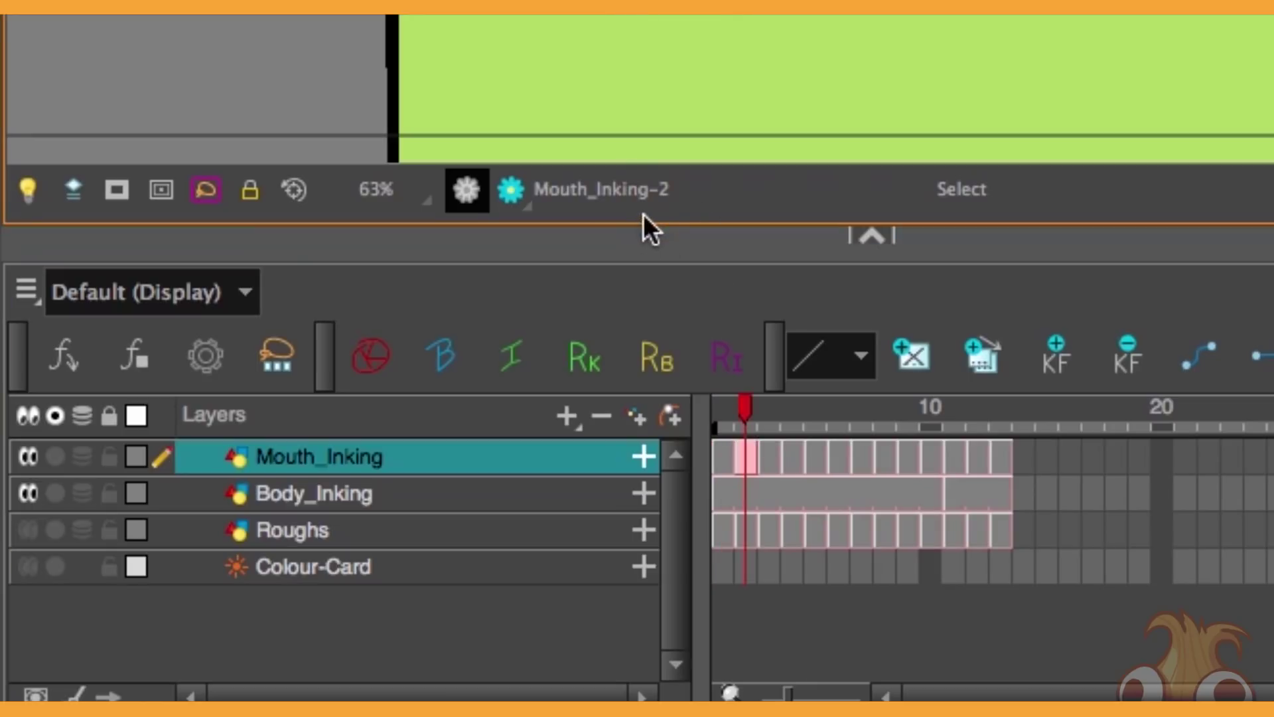
{"action": "key", "text": "period"}
{"action": "key", "text": "period"}
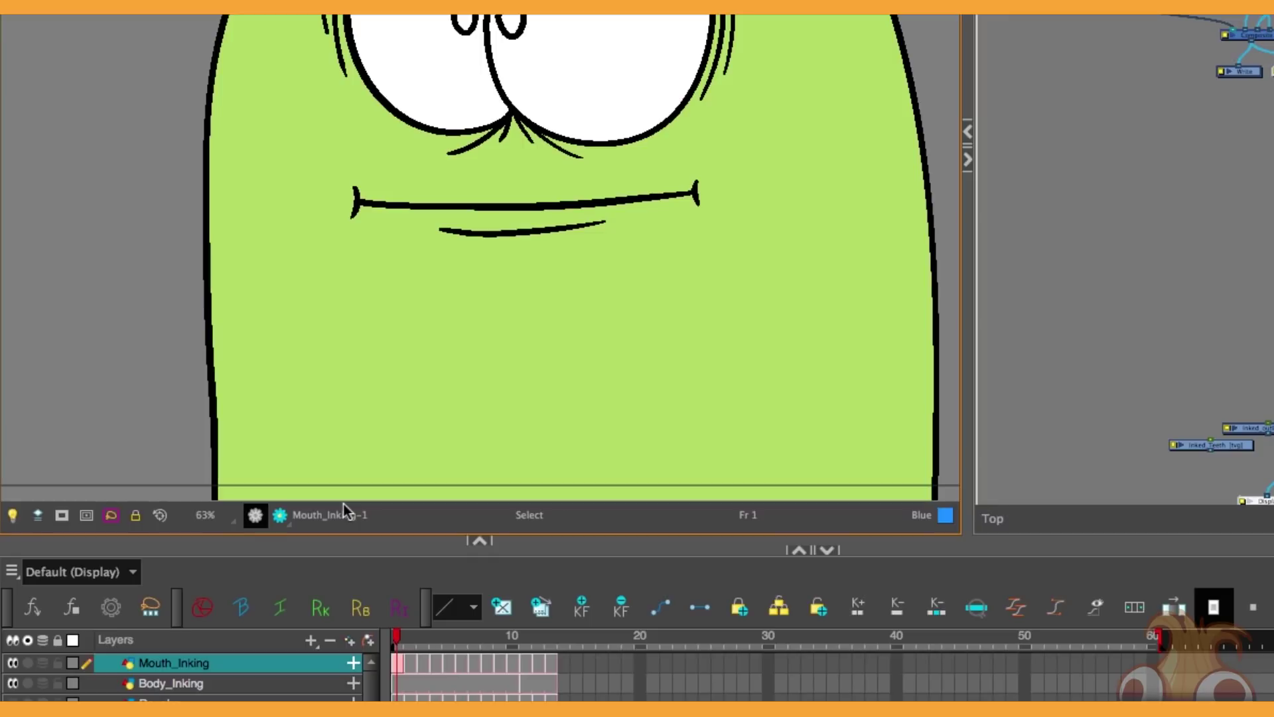
{"action": "left_click", "coordinate": [408, 663]}
{"action": "left_click", "coordinate": [408, 663]}
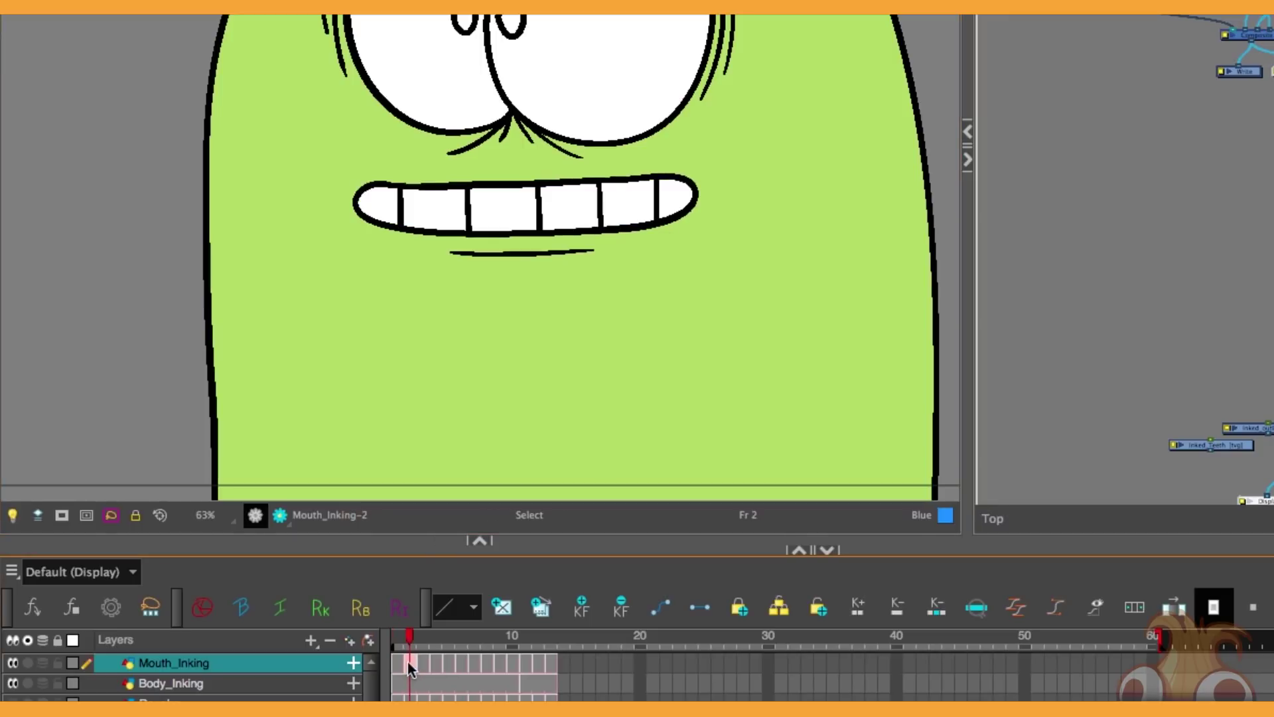
{"action": "left_click", "coordinate": [629, 664]}
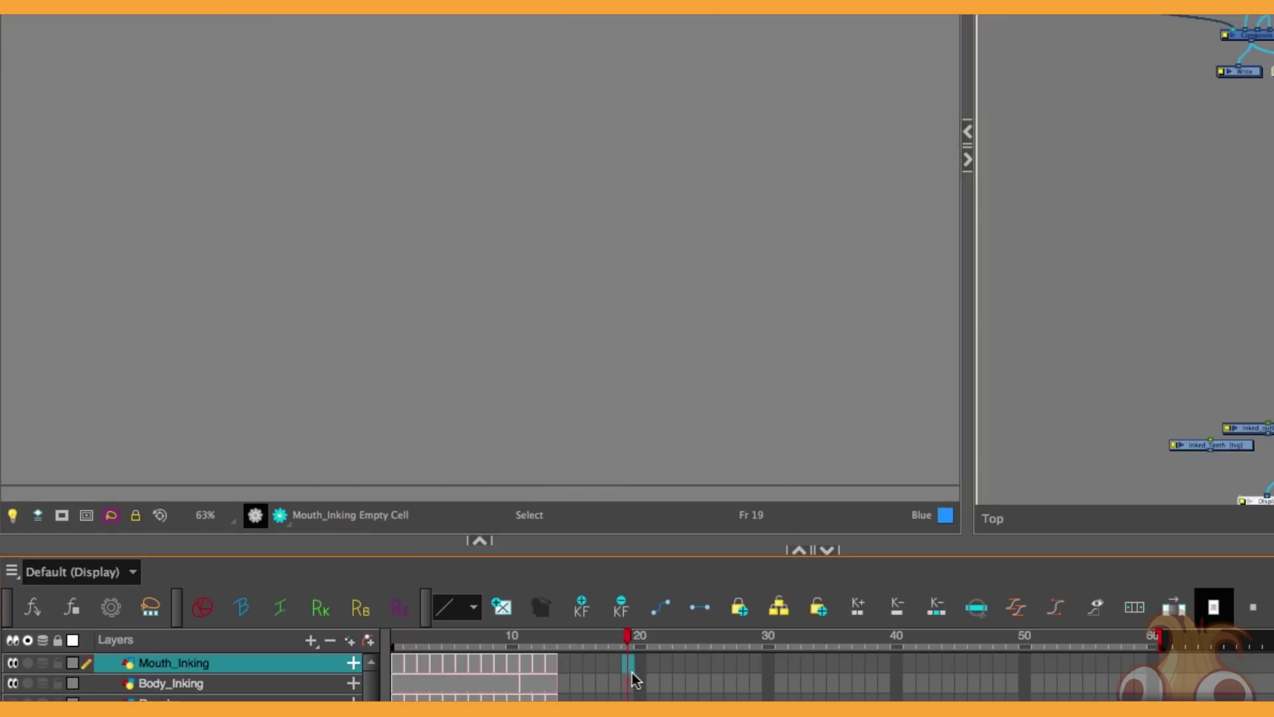
{"action": "key", "text": "ctrl+v"}
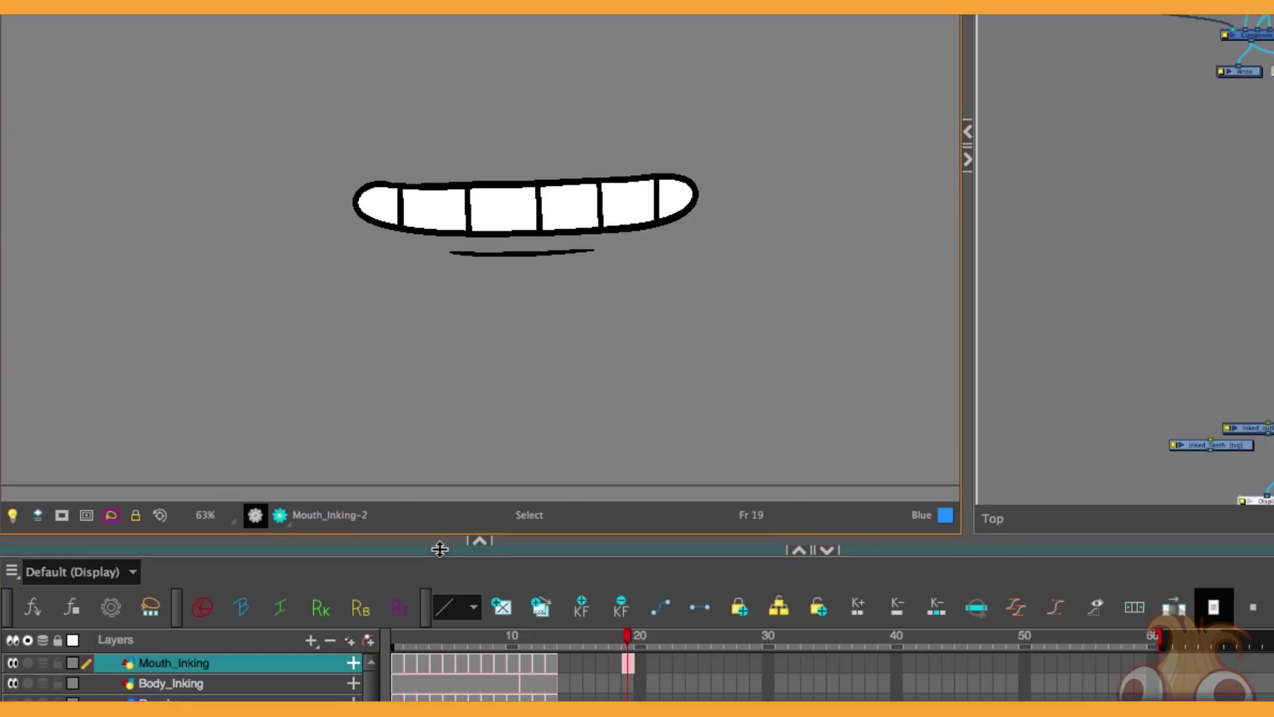
Draw blue brush strokes across the mouth, then scroll the timeline back to the early frames.
{"action": "key", "text": "alt+b"}
{"action": "left_click_drag", "start_coordinate": [488, 75], "coordinate": [589, 263]}
{"action": "left_click_drag", "start_coordinate": [395, 110], "coordinate": [240, 170]}
{"action": "mouse_move", "coordinate": [628, 638]}
{"action": "left_mouse_down"}
{"action": "mouse_move", "coordinate": [481, 643]}
{"action": "mouse_move", "coordinate": [409, 662]}
{"action": "left_mouse_up"}
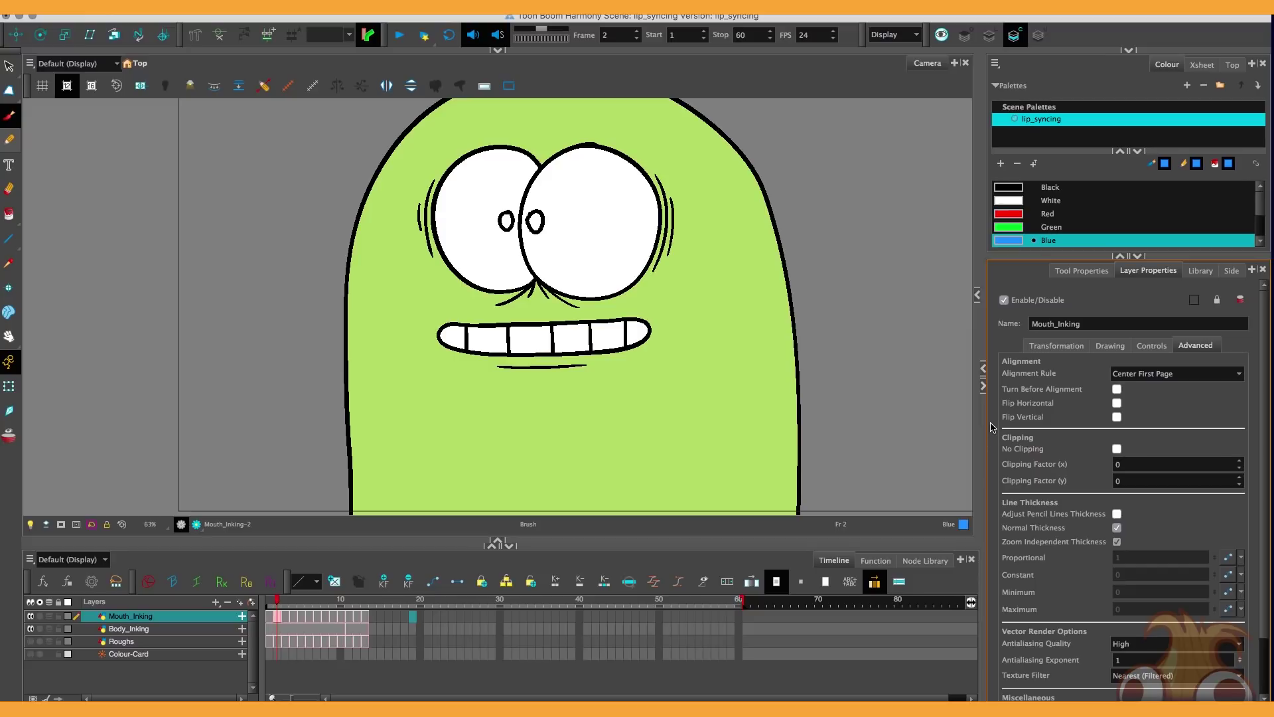
{"action": "left_click", "coordinate": [438, 7]}
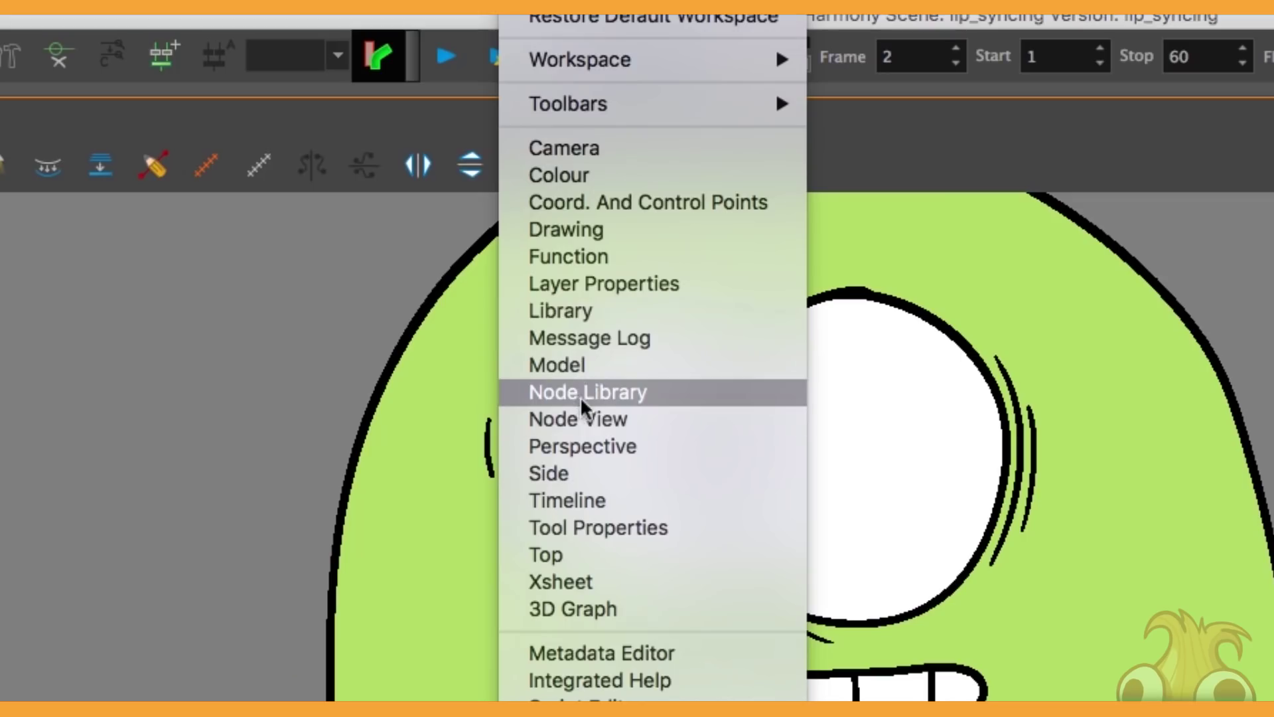
Open and enlarge the Library panel, browse Mouth_Inking drawing substitutions, and go to frame 21.
{"action": "left_click", "coordinate": [584, 309]}
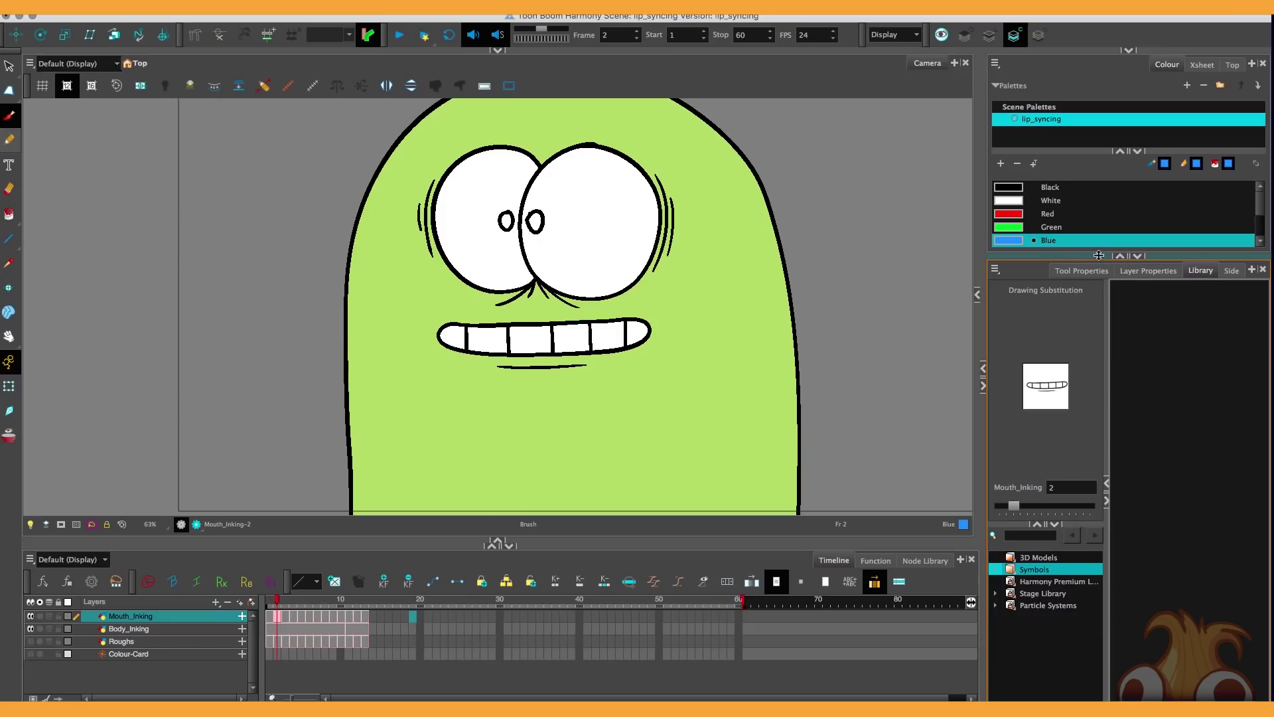
{"action": "left_click_drag", "start_coordinate": [1099, 255], "coordinate": [1098, 237]}
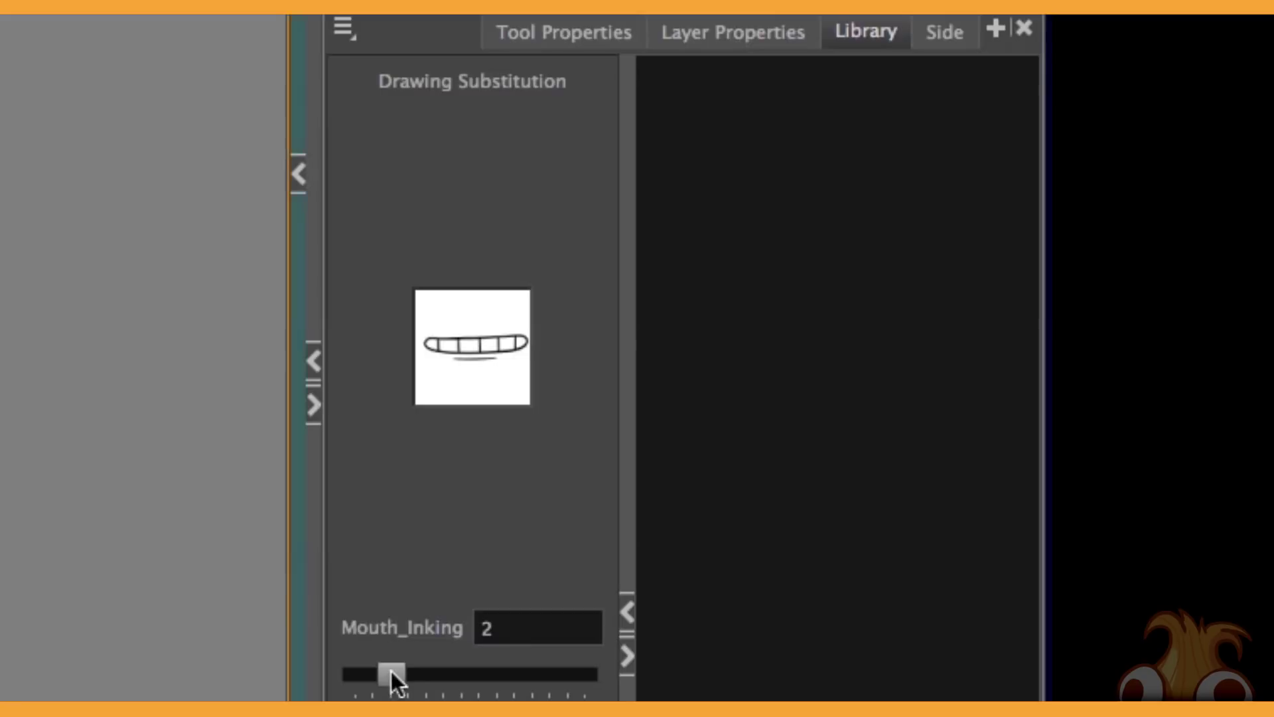
{"action": "mouse_move", "coordinate": [394, 673]}
{"action": "left_mouse_down"}
{"action": "mouse_move", "coordinate": [556, 673]}
{"action": "mouse_move", "coordinate": [390, 674]}
{"action": "left_mouse_up"}
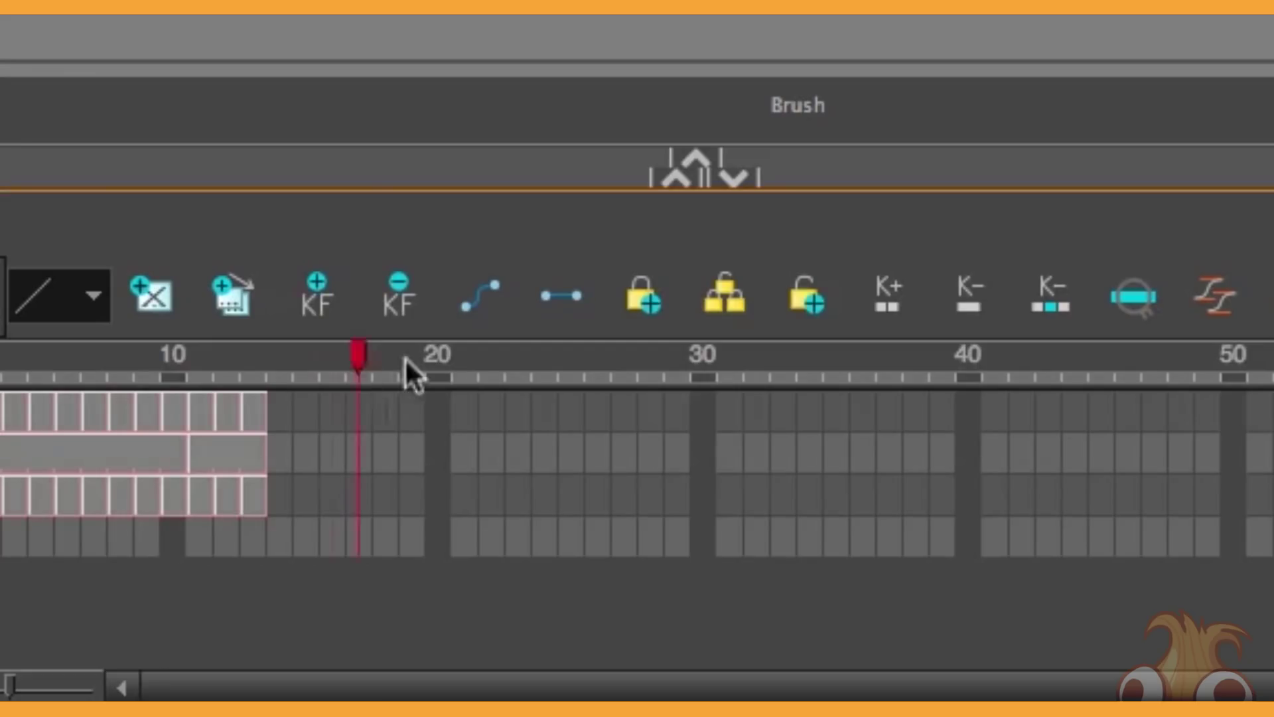
{"action": "left_click", "coordinate": [464, 362]}
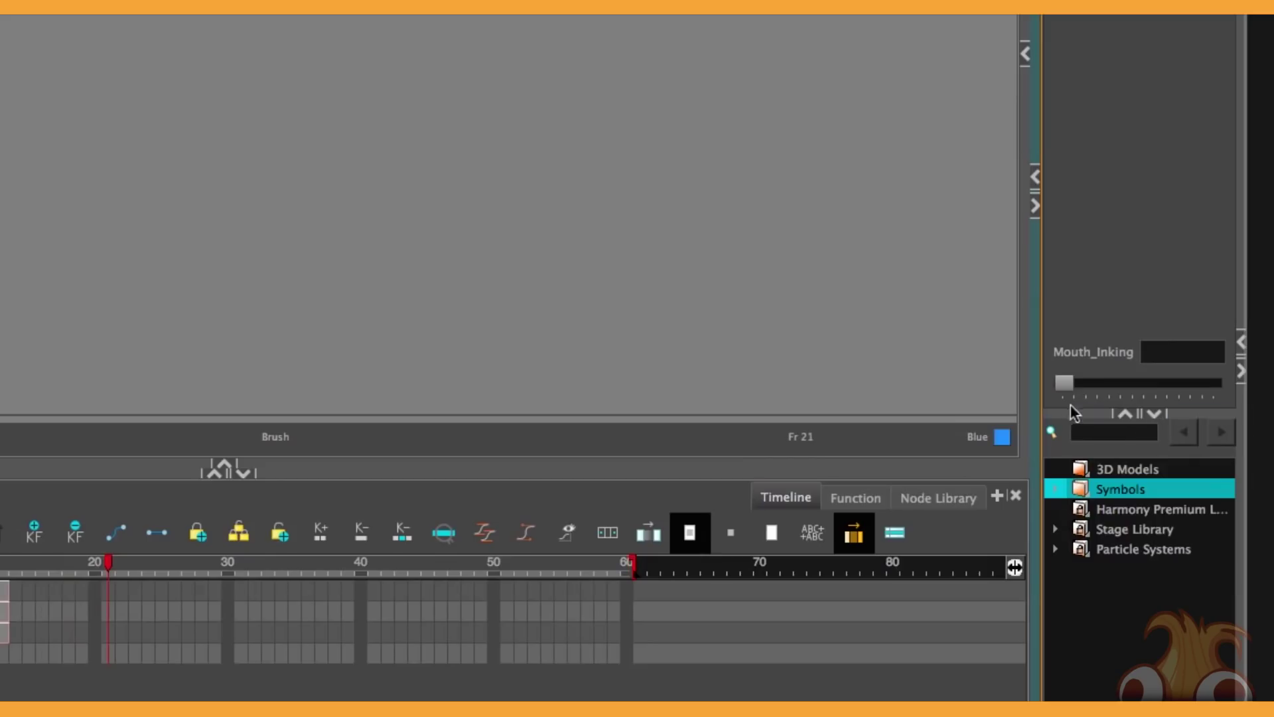
Cycle through mouth drawings with Drawing Substitution to choose a mouth for frame 21.
{"action": "left_click_drag", "start_coordinate": [1143, 383], "coordinate": [1109, 384]}
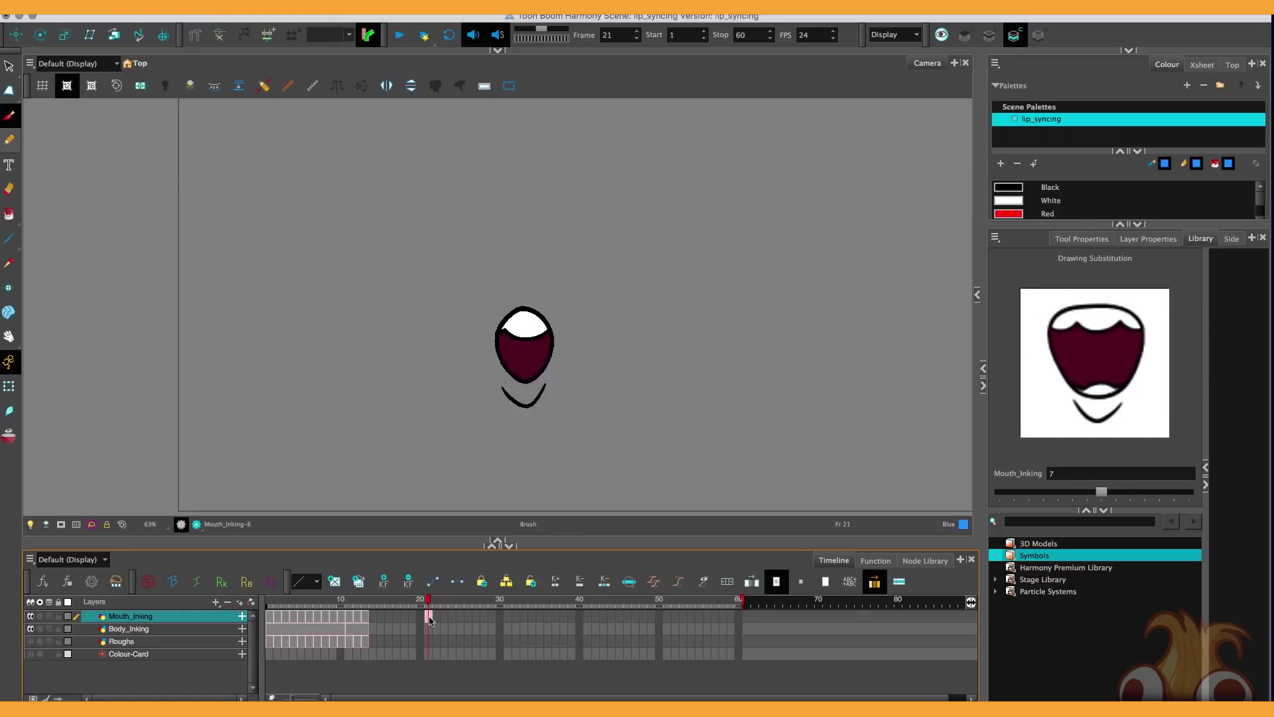
{"action": "key", "text": "minus"}
{"action": "key", "text": "minus"}
{"action": "key", "text": "equal"}
{"action": "key", "text": "equal"}
{"action": "key", "text": "equal"}
{"action": "key", "text": "equal"}
{"action": "key", "text": "equal"}
{"action": "key", "text": "equal"}
{"action": "key", "text": "equal"}
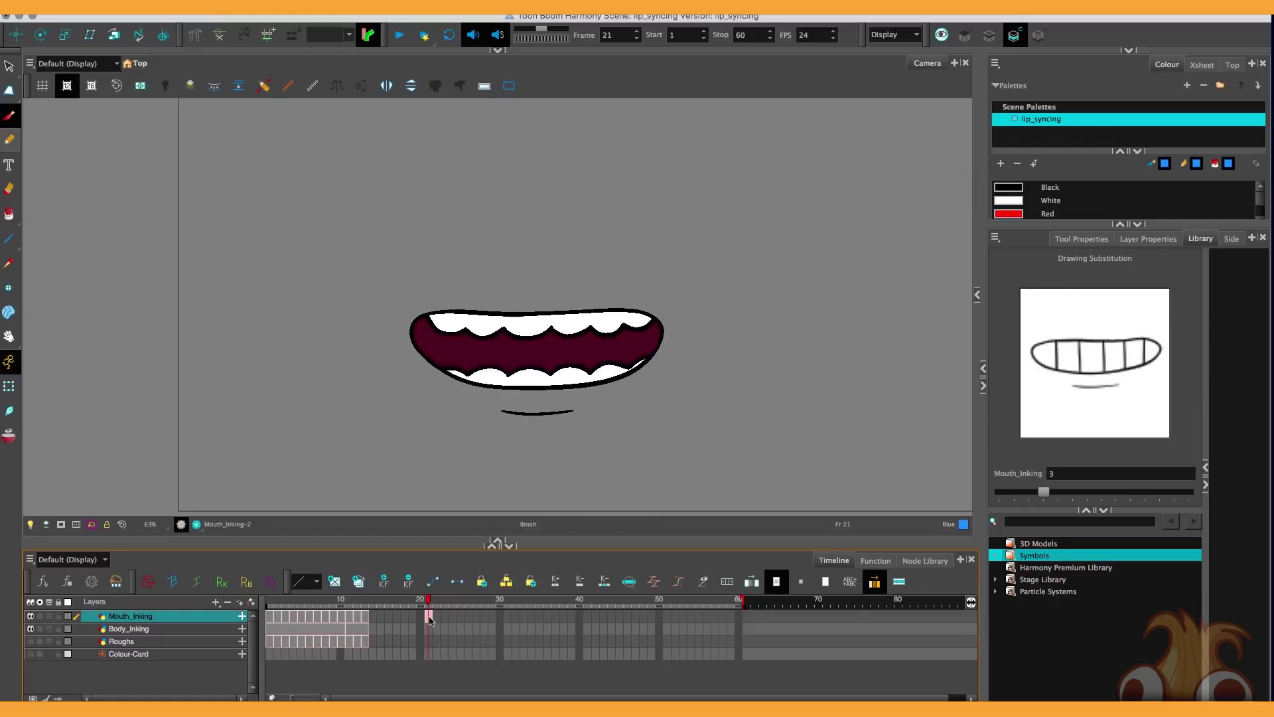
{"action": "key", "text": "minus"}
{"action": "key", "text": "minus"}
{"action": "key", "text": "minus"}
{"action": "key", "text": "minus"}
{"action": "key", "text": "minus"}
{"action": "key", "text": "minus"}
{"action": "key", "text": "minus"}
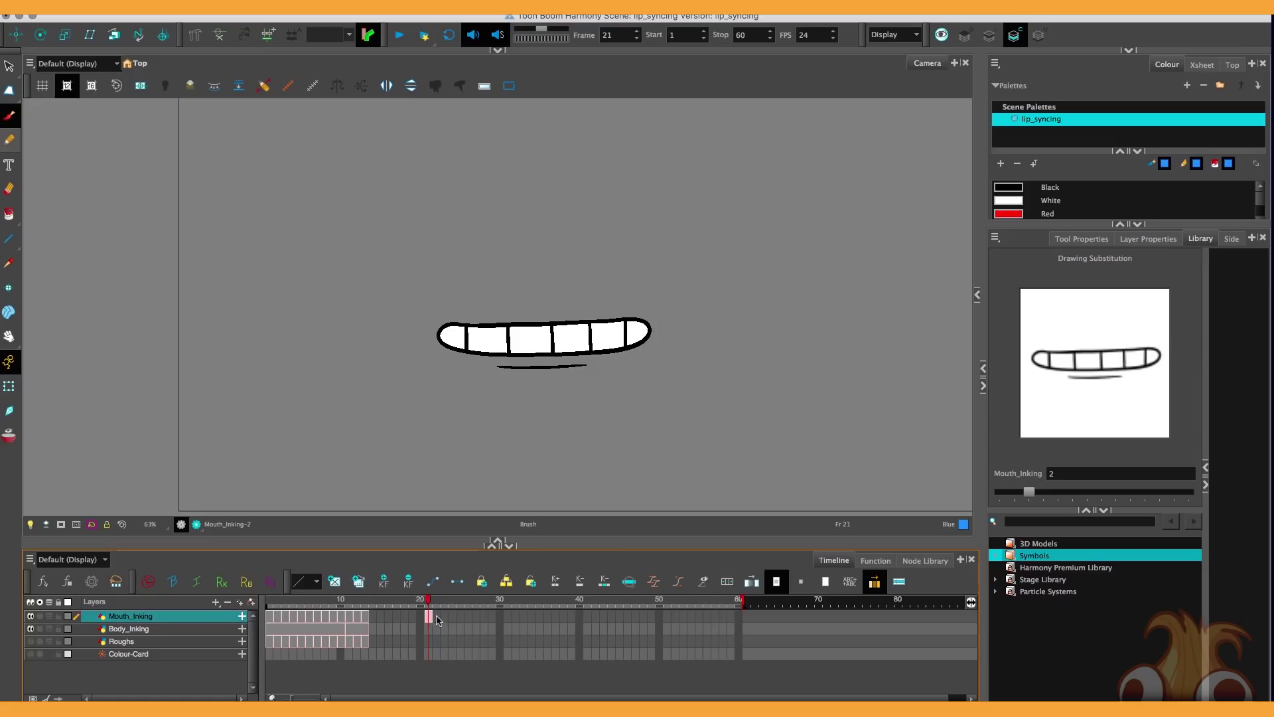
Select Mouth_Inking cells across frames 1–22 and step through frames, ending on frame 4's grin.
{"action": "left_click_drag", "start_coordinate": [442, 619], "coordinate": [257, 622]}
{"action": "left_click", "coordinate": [319, 616]}
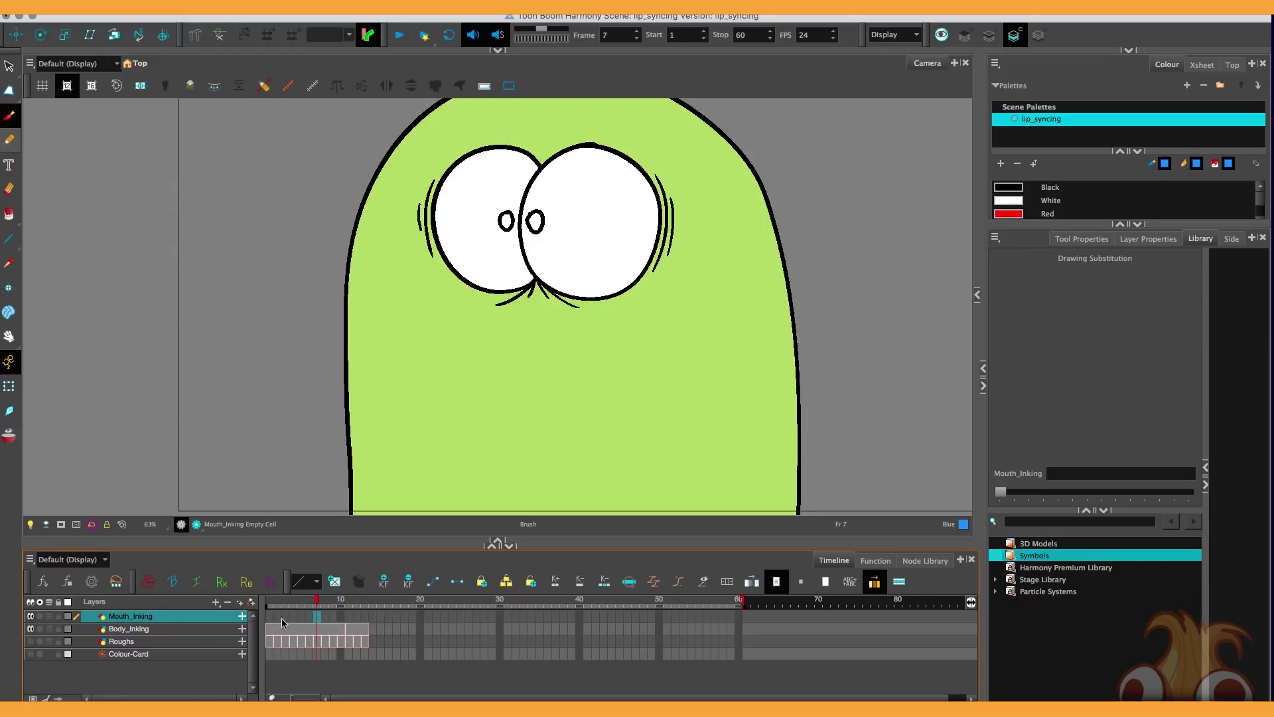
{"action": "left_click", "coordinate": [436, 617]}
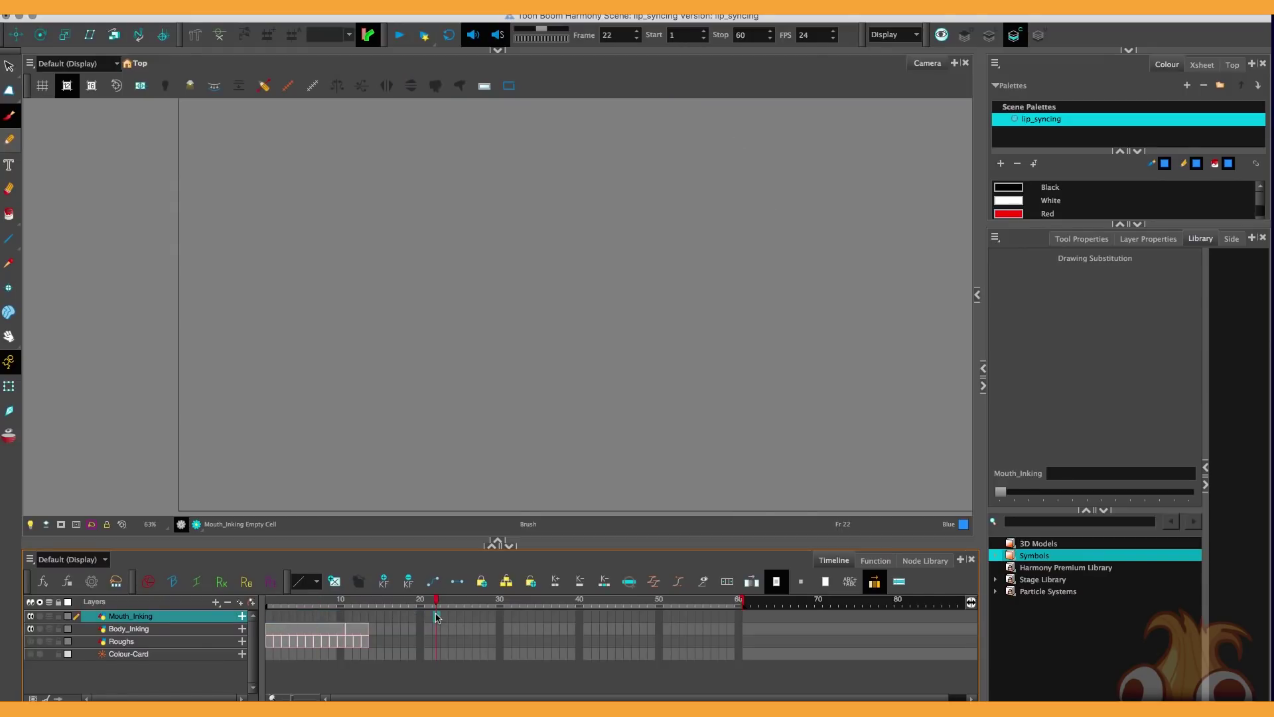
{"action": "key", "text": "plus"}
{"action": "key", "text": "plus"}
{"action": "key", "text": "period"}
{"action": "left_click", "coordinate": [492, 618]}
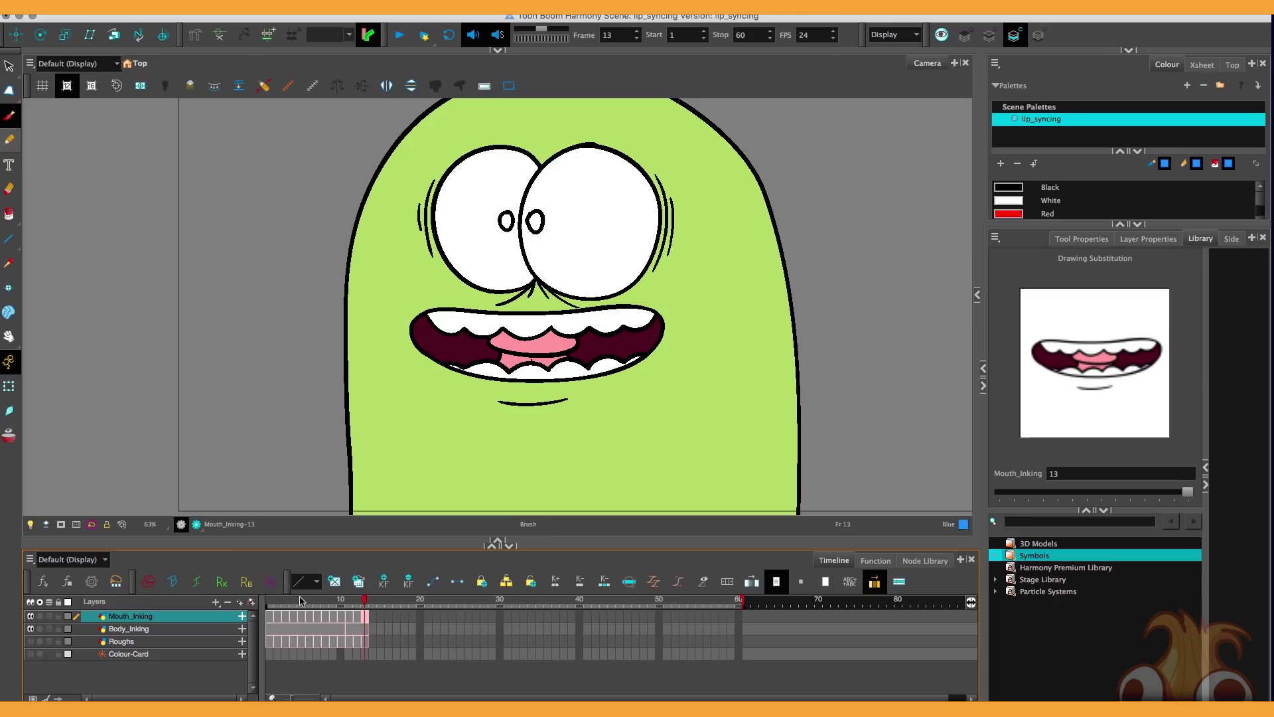
{"action": "left_click", "coordinate": [290, 602]}
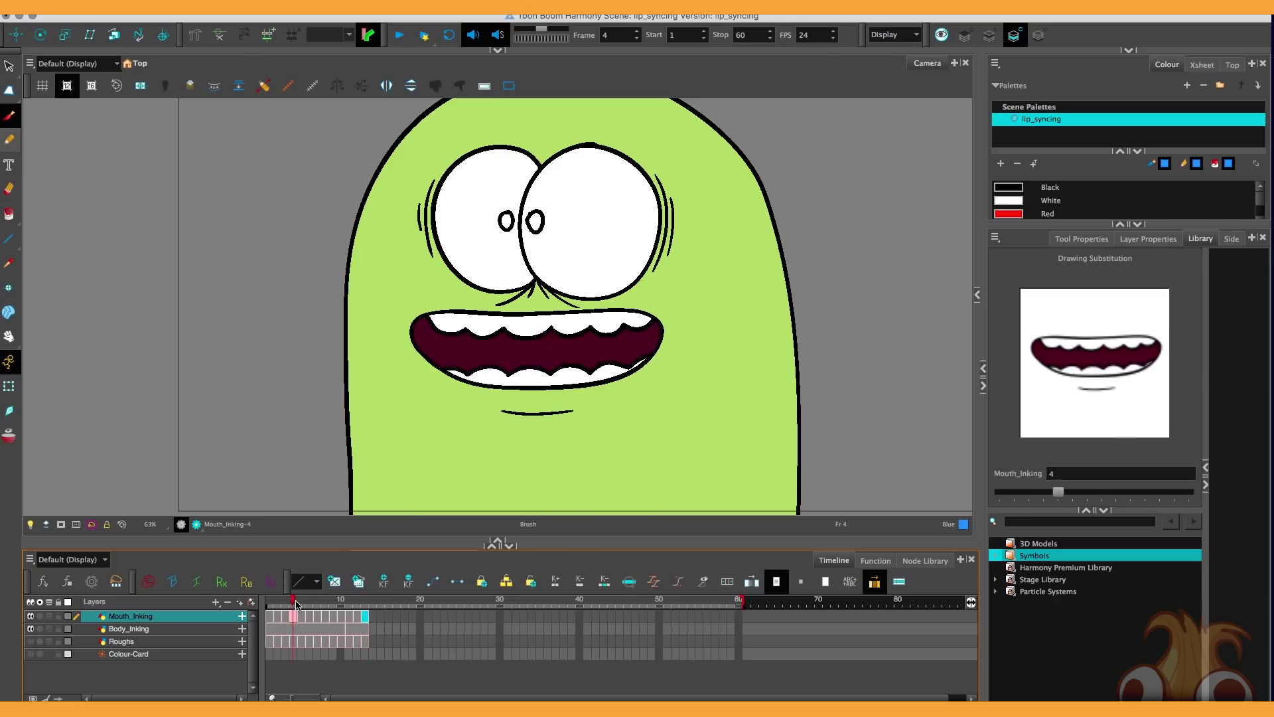
Scrub and play back the Mouth_Inking frames to review the mouth shapes.
{"action": "left_click_drag", "start_coordinate": [296, 604], "coordinate": [304, 604]}
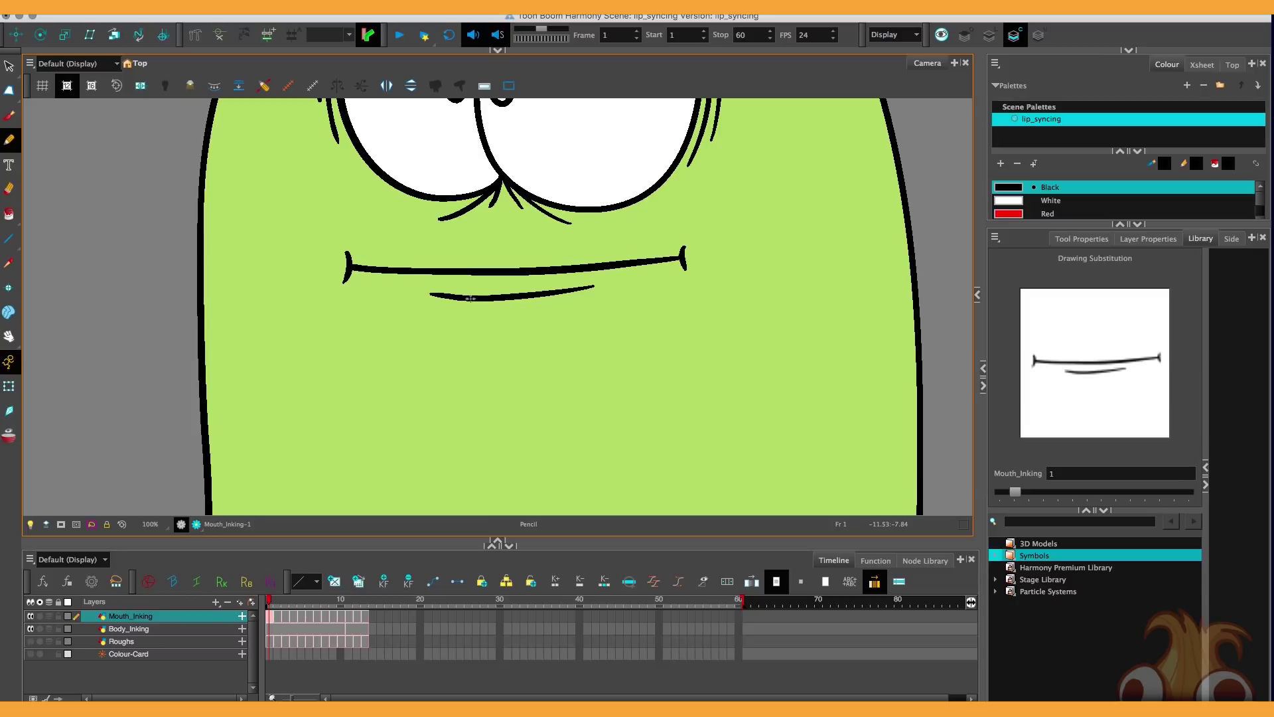
{"action": "left_click", "coordinate": [325, 605]}
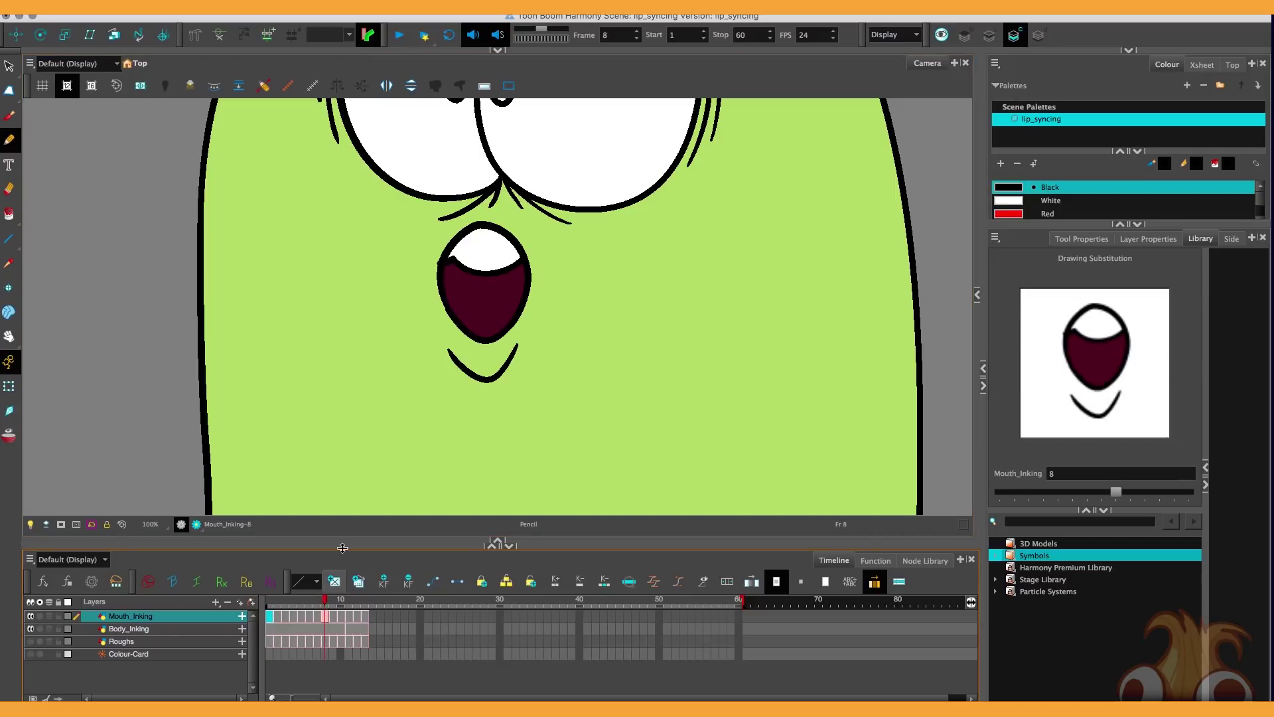
{"action": "left_click", "coordinate": [453, 617]}
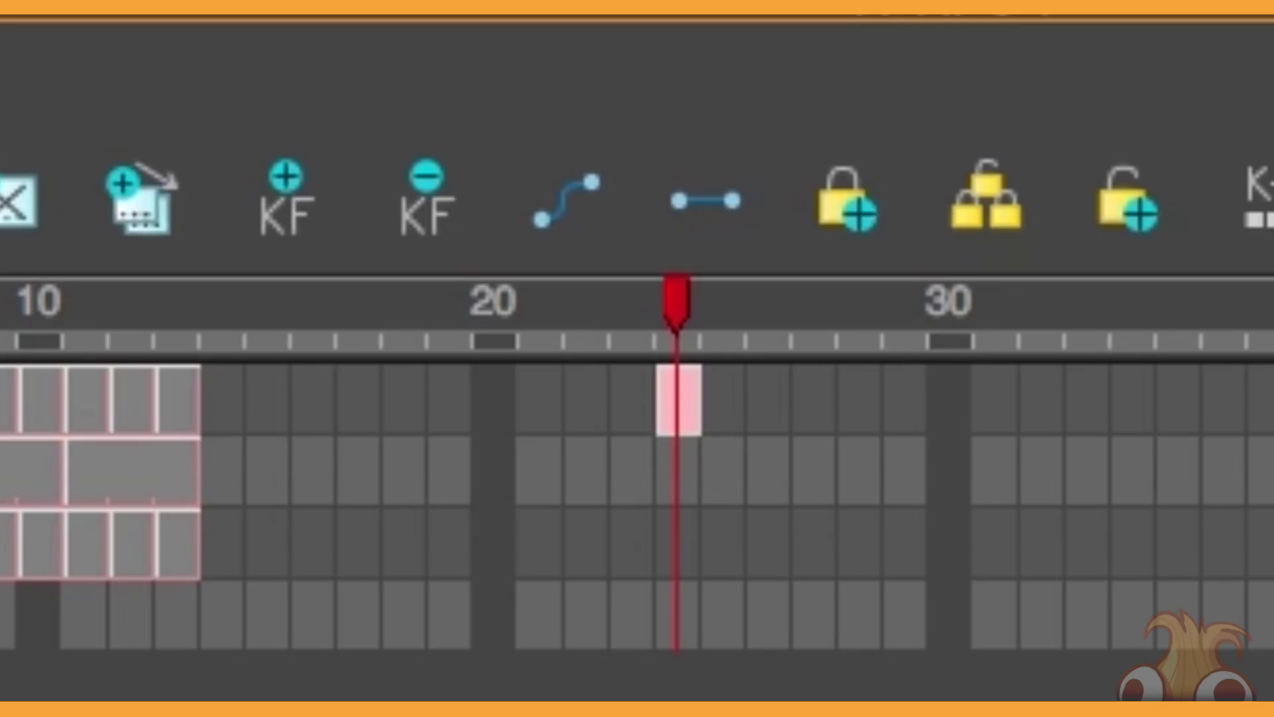
{"action": "key", "text": "space"}
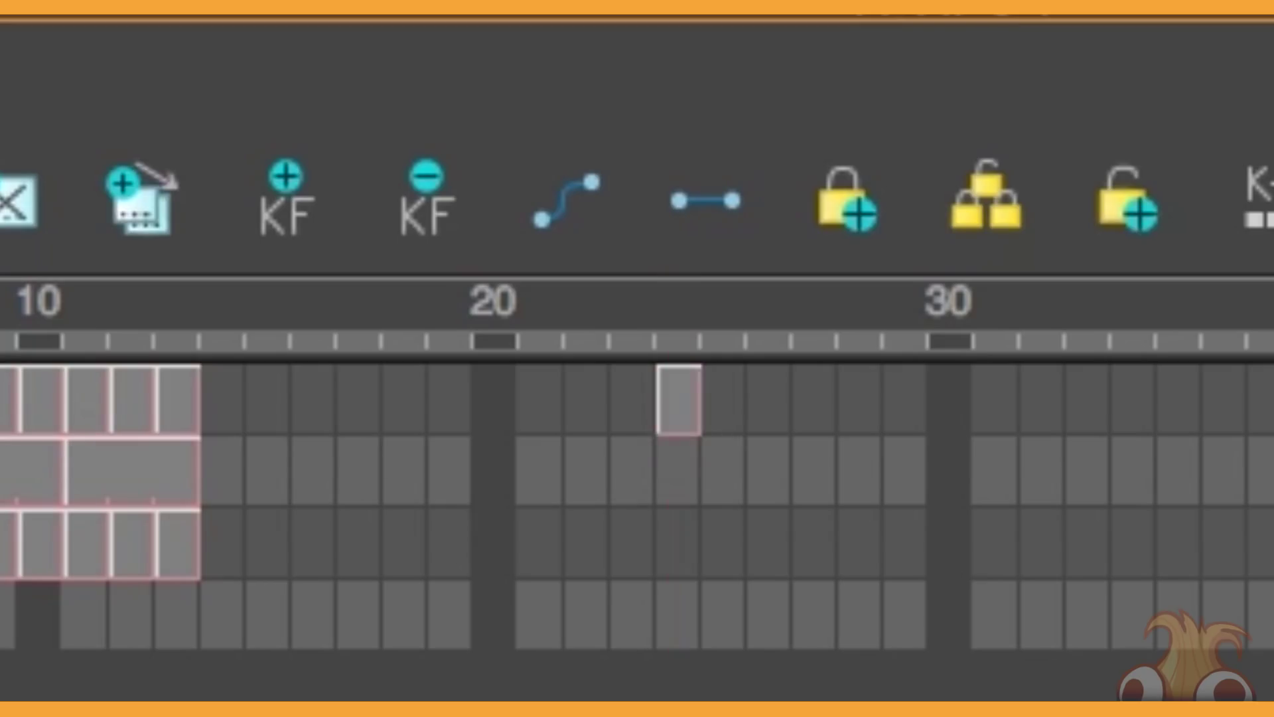
{"action": "key", "text": "space"}
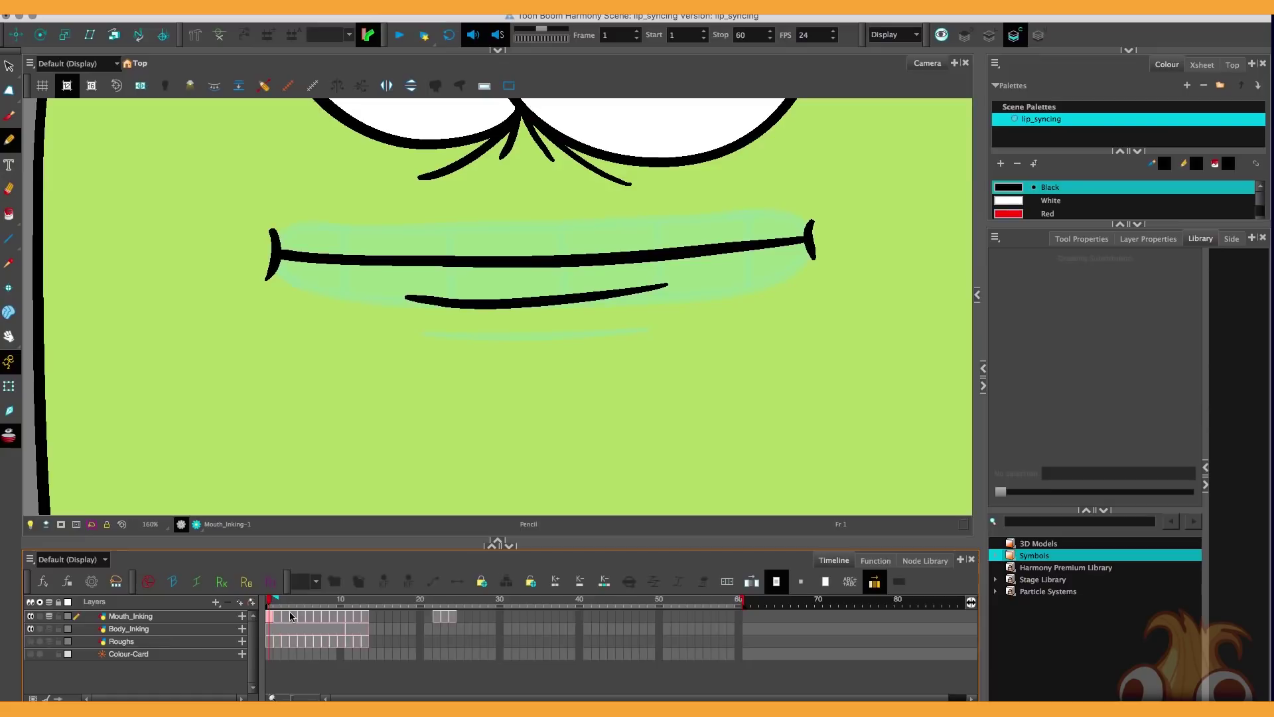
Select and clear the stray Mouth_Inking cells at frames 22–24.
{"action": "left_click_drag", "start_coordinate": [360, 640], "coordinate": [310, 594]}
{"action": "left_click", "coordinate": [259, 599]}
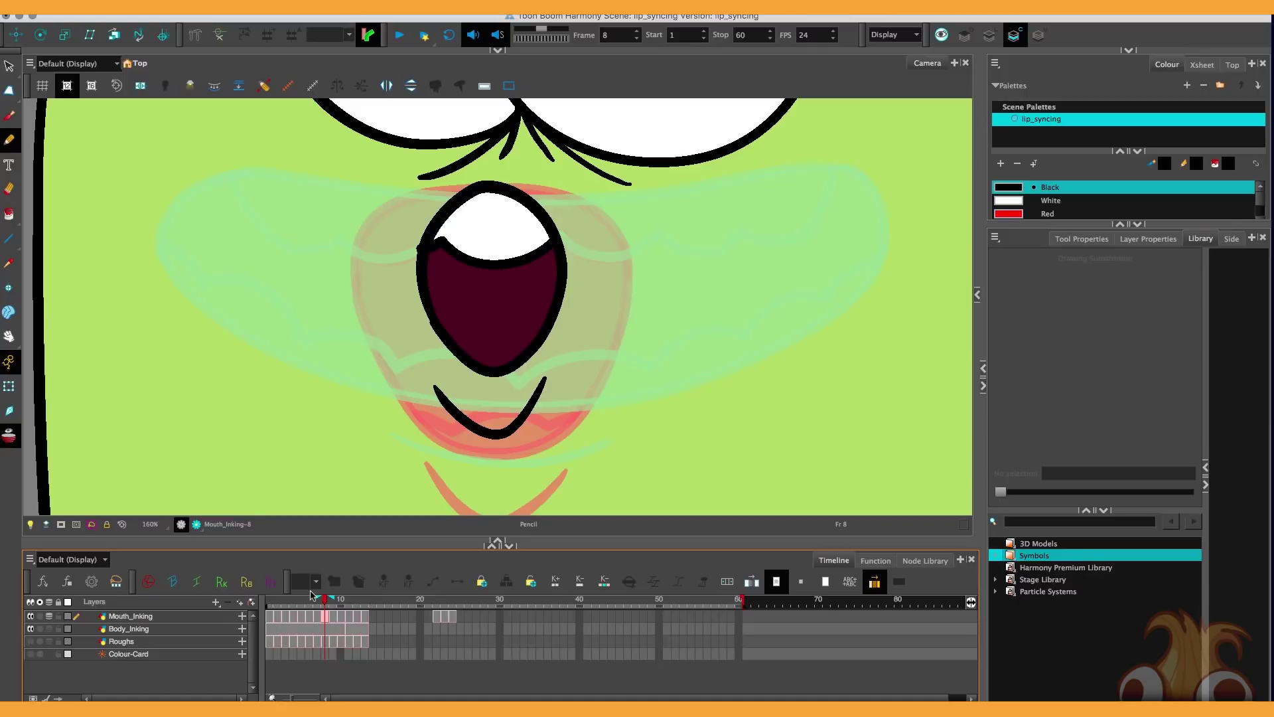
{"action": "left_click_drag", "start_coordinate": [312, 597], "coordinate": [267, 616]}
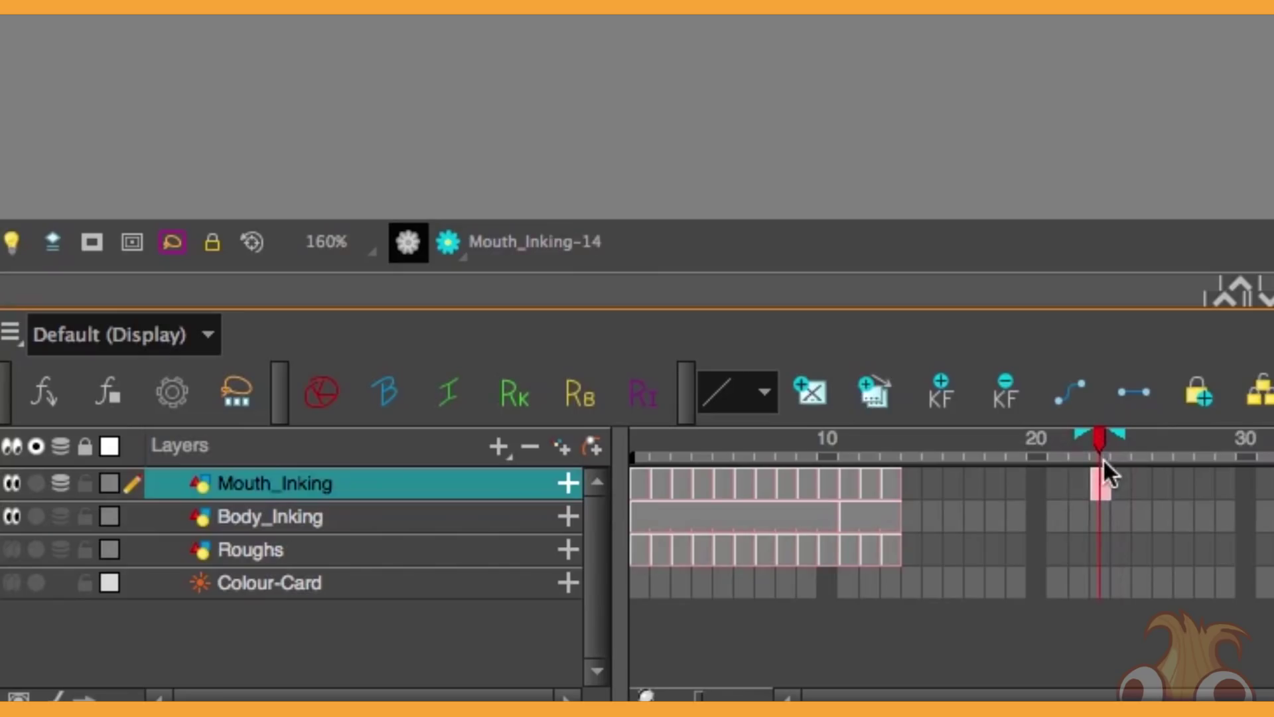
Shift the mouth drawings one frame later and put drawing 14 on frame 1.
{"action": "left_click_drag", "start_coordinate": [637, 483], "coordinate": [870, 484]}
{"action": "left_click", "coordinate": [637, 483]}
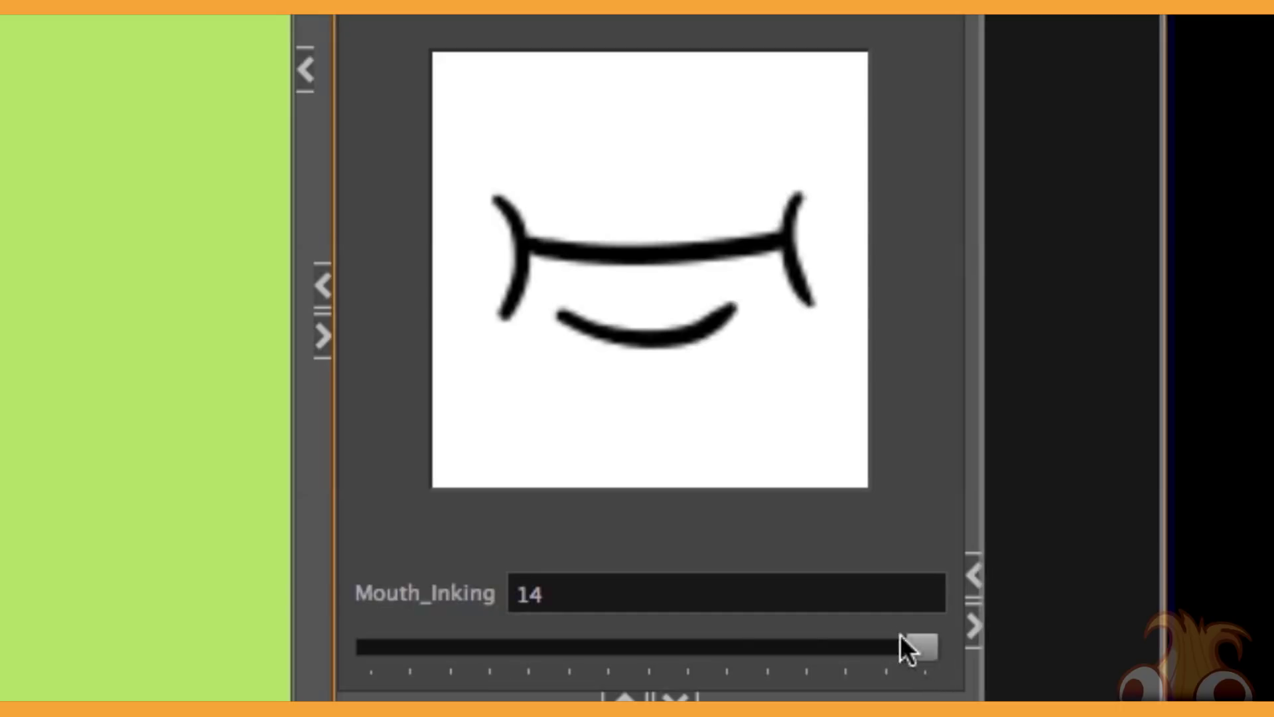
{"action": "mouse_move", "coordinate": [900, 634]}
{"action": "left_mouse_down"}
{"action": "mouse_move", "coordinate": [407, 675]}
{"action": "mouse_move", "coordinate": [883, 662]}
{"action": "mouse_move", "coordinate": [919, 647]}
{"action": "mouse_move", "coordinate": [878, 647]}
{"action": "left_mouse_up"}
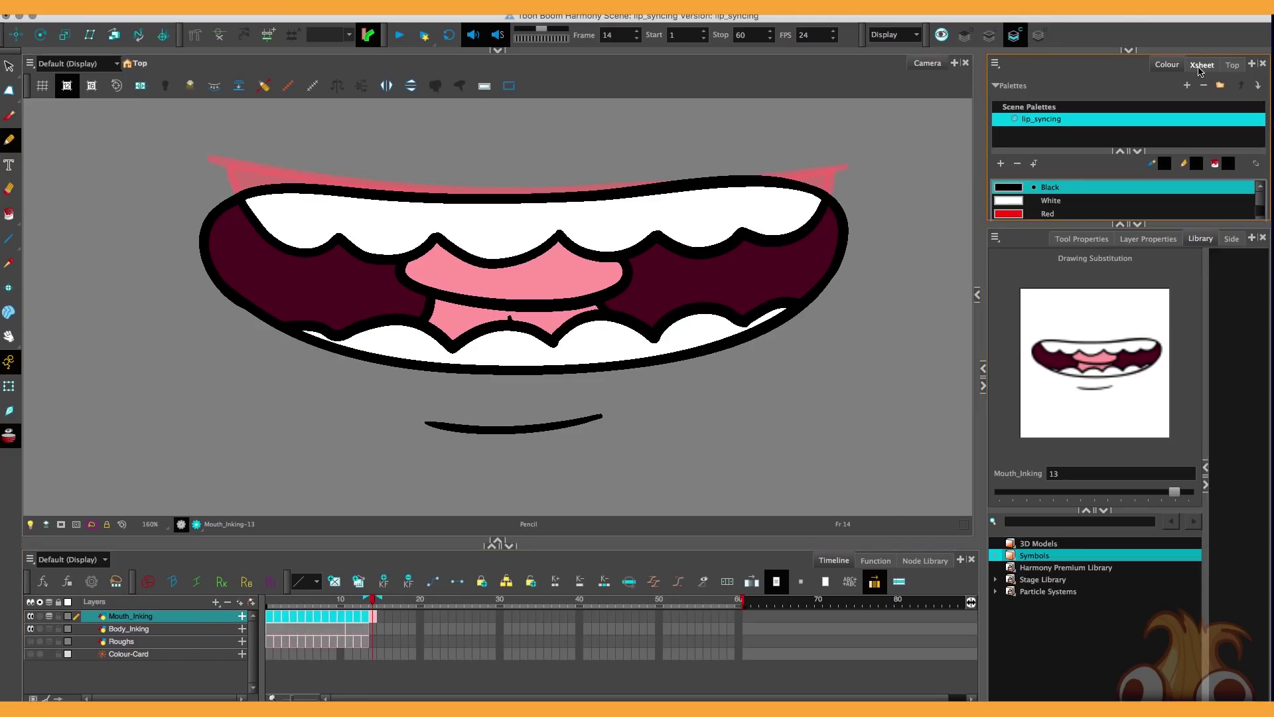
In the enlarged Xsheet, renumber Mouth_Inking rows 1–14 with Drawings > Rename by Frame.
{"action": "left_click", "coordinate": [1201, 65]}
{"action": "left_click_drag", "start_coordinate": [1041, 225], "coordinate": [1006, 360]}
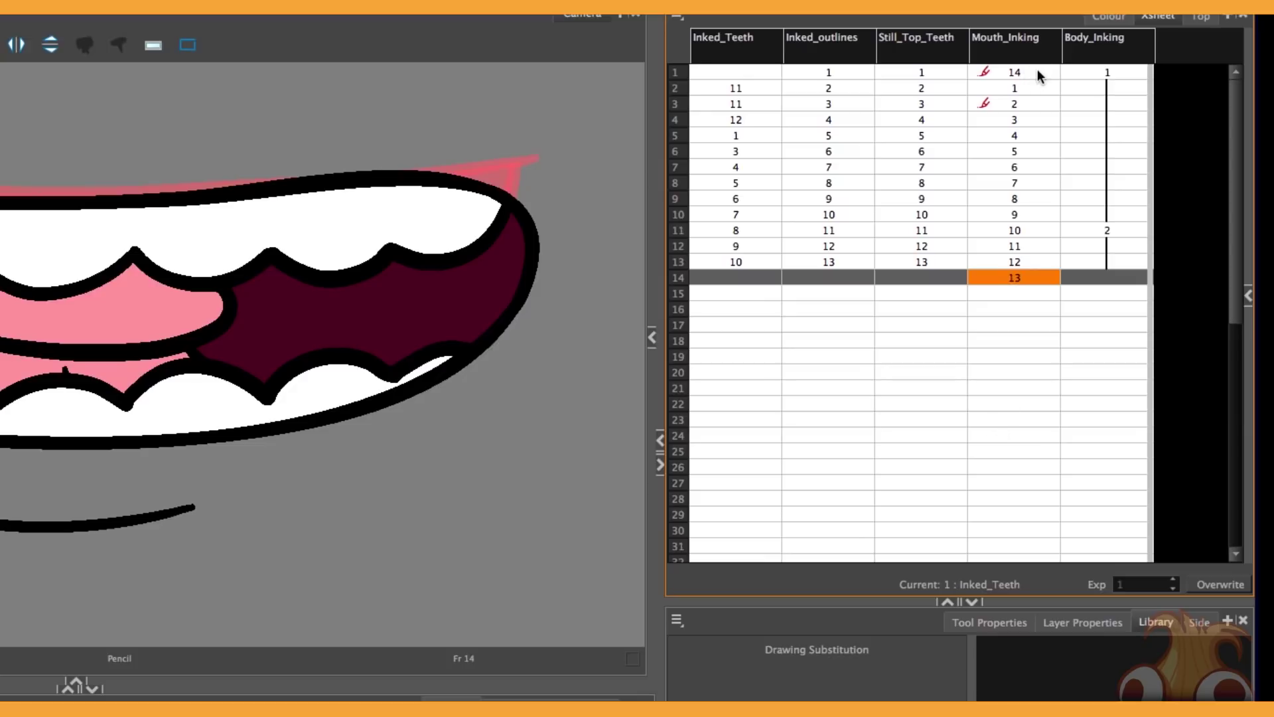
{"action": "left_click_drag", "start_coordinate": [1037, 73], "coordinate": [1032, 282]}
{"action": "right_click", "coordinate": [1013, 258]}
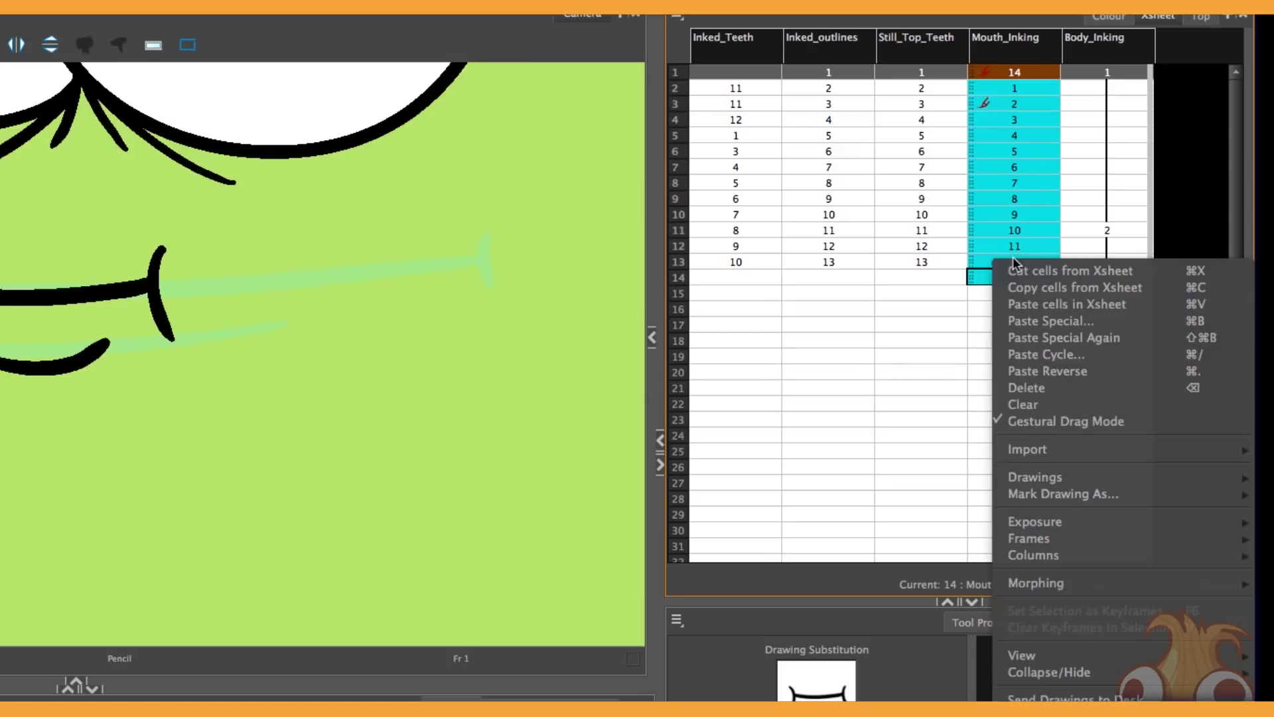
{"action": "mouse_move", "coordinate": [1020, 481]}
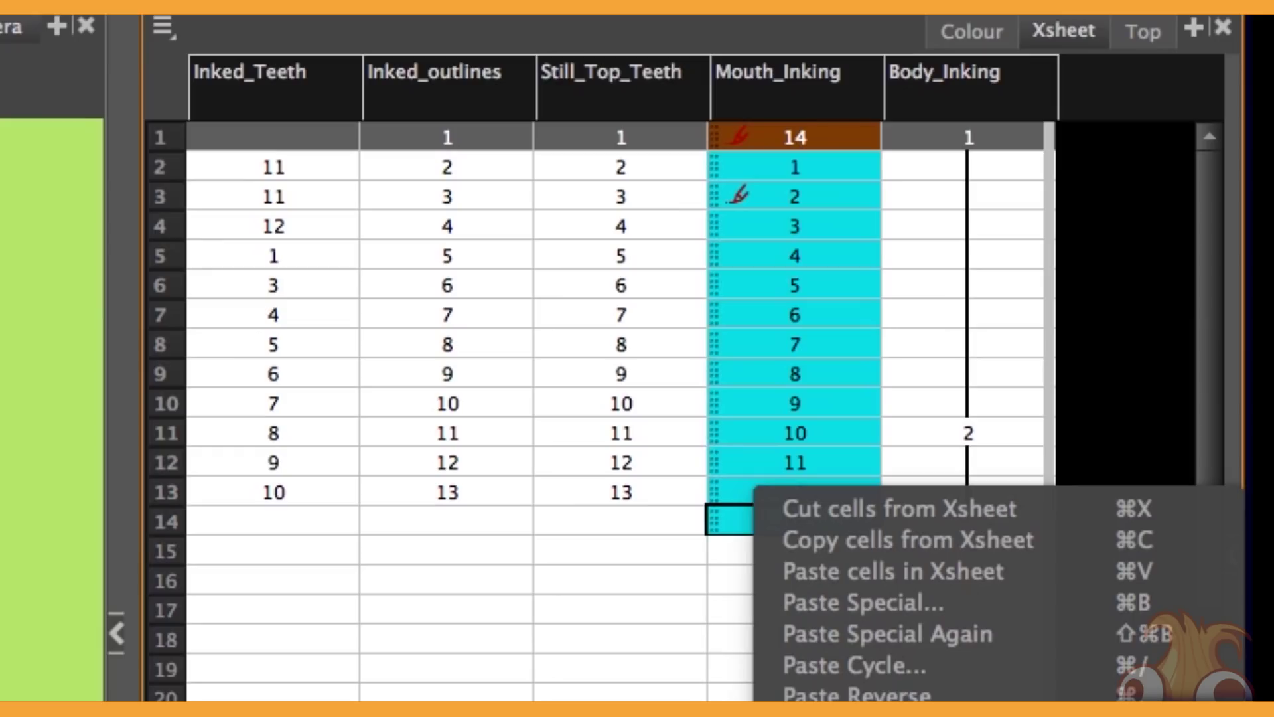
{"action": "left_click", "coordinate": [878, 574]}
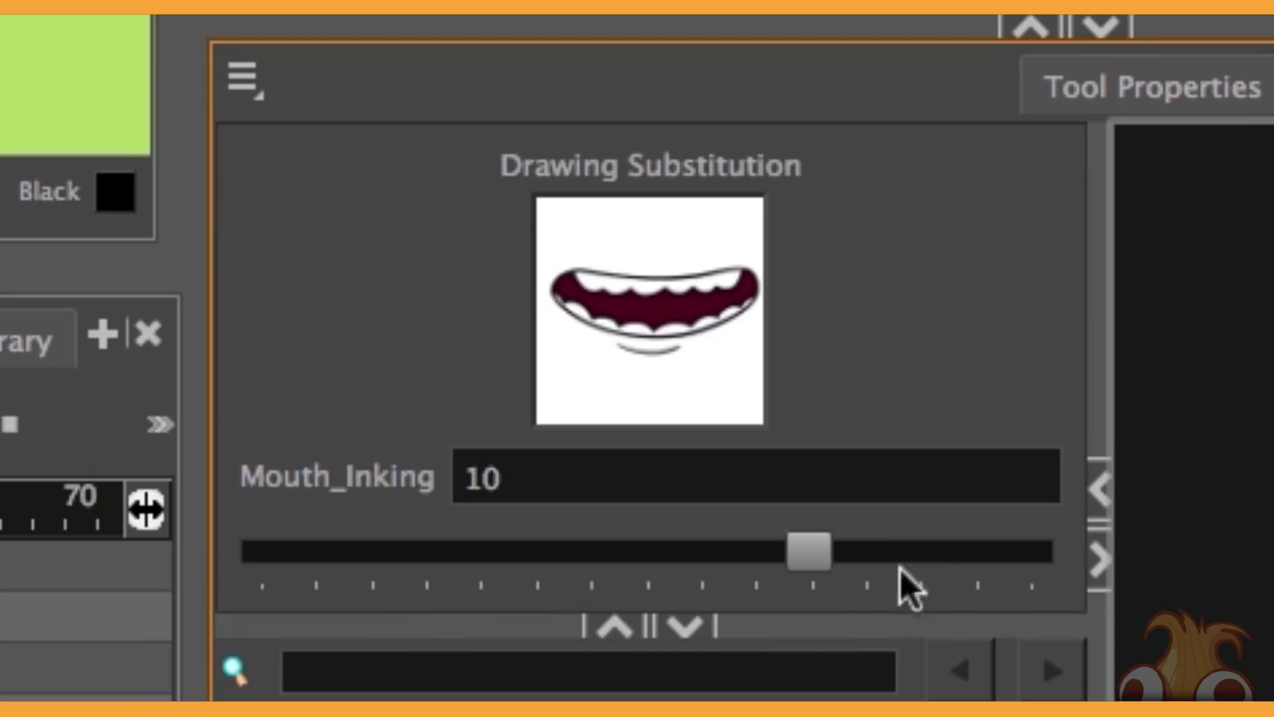
Substitute drawing 1 at frame 10 and drawing 5 at frame 11.
{"action": "mouse_move", "coordinate": [899, 570]}
{"action": "left_mouse_down"}
{"action": "mouse_move", "coordinate": [683, 559]}
{"action": "mouse_move", "coordinate": [335, 568]}
{"action": "left_mouse_up"}
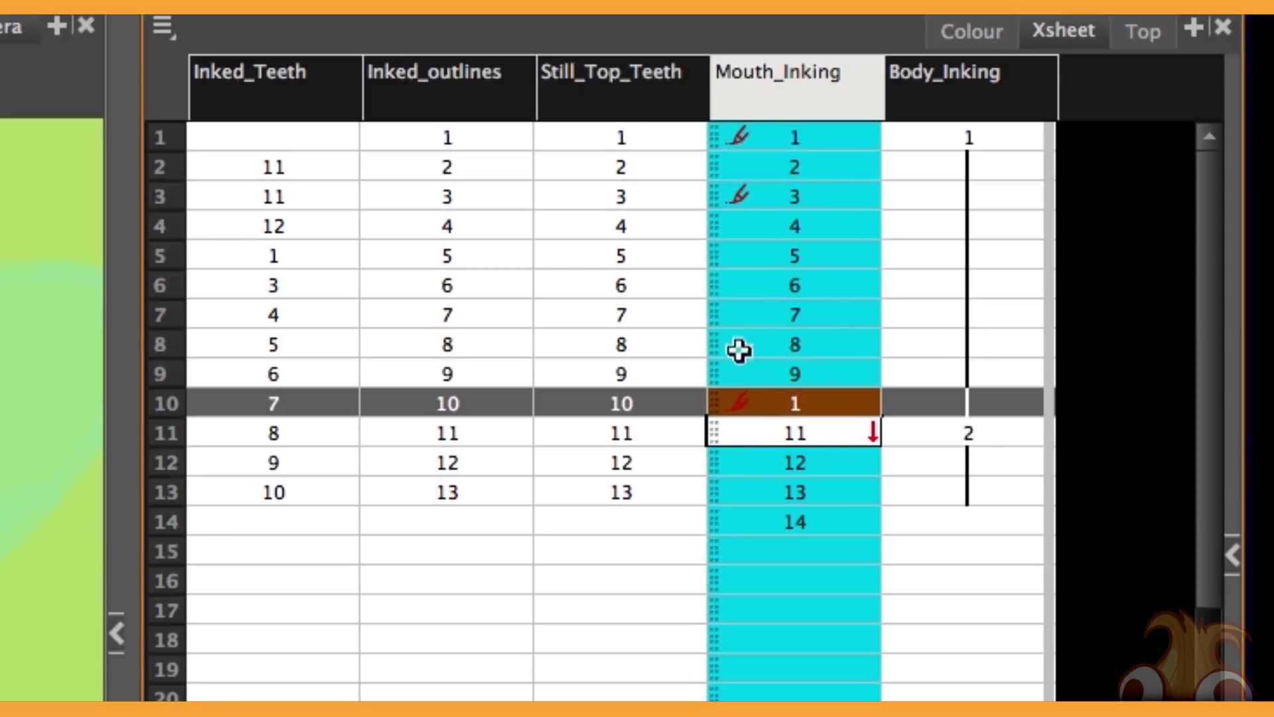
{"action": "left_click", "coordinate": [743, 432]}
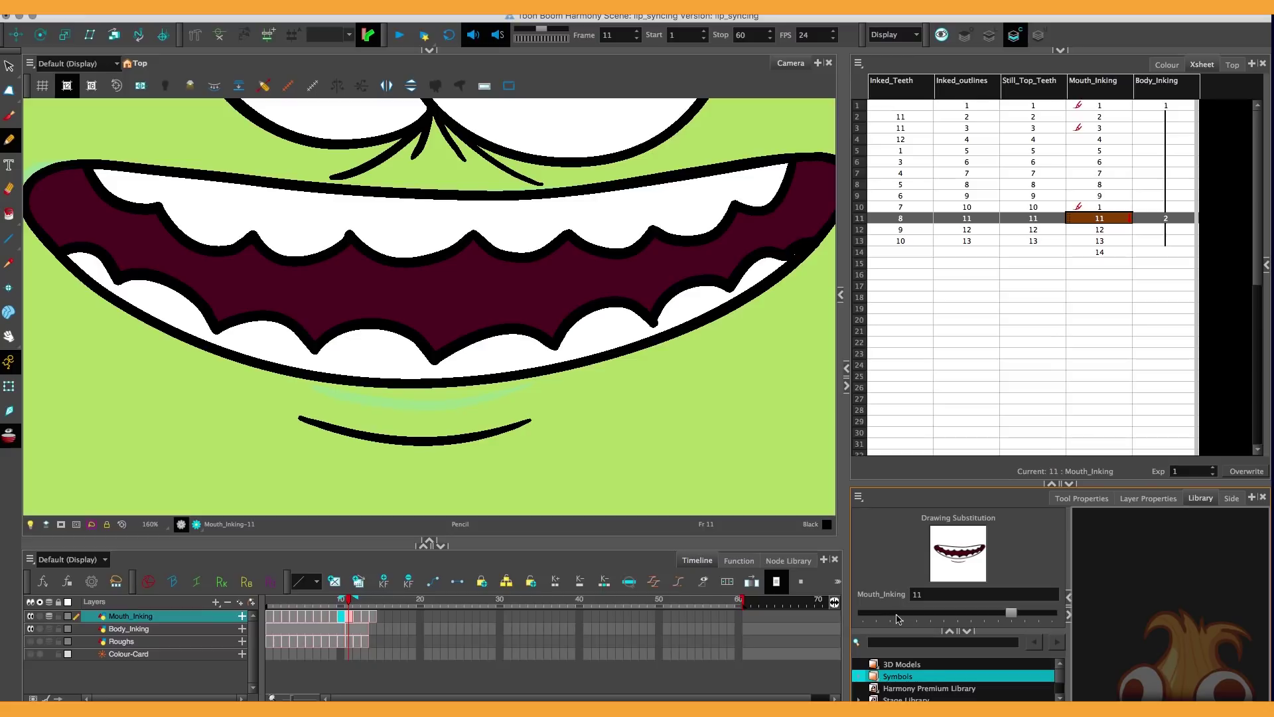
{"action": "left_click_drag", "start_coordinate": [896, 614], "coordinate": [922, 607]}
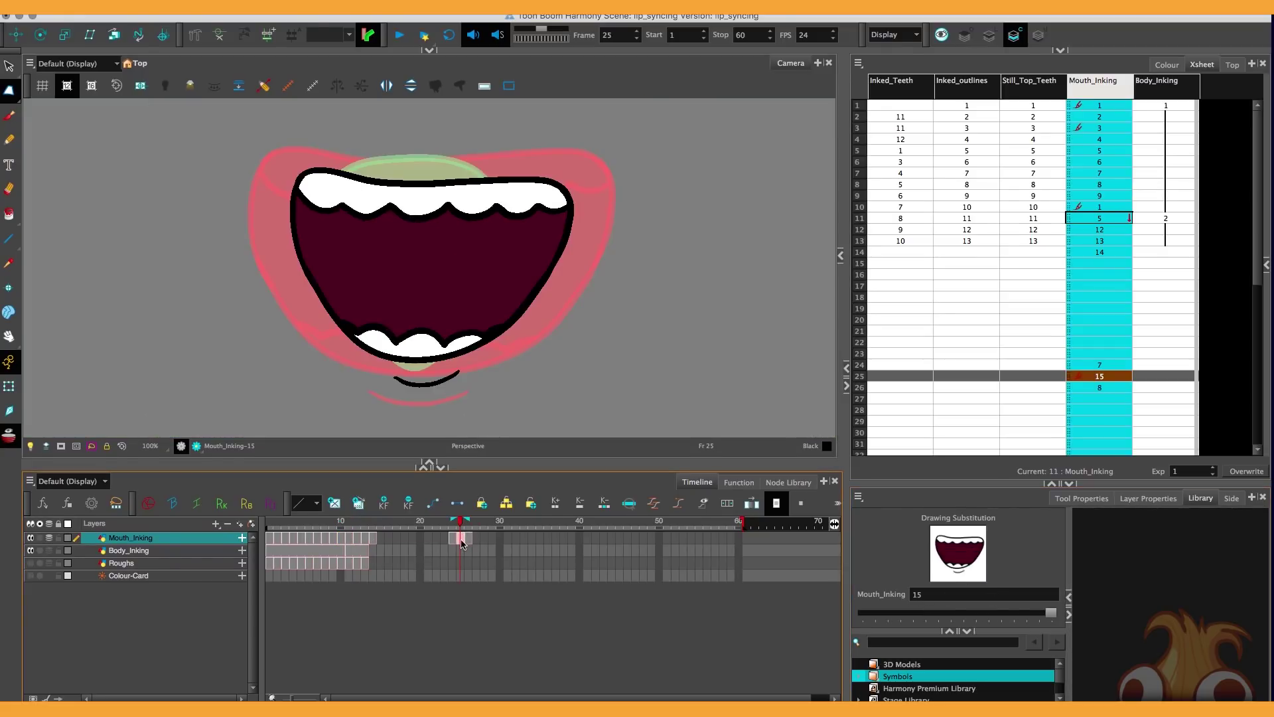
Select the frame-25 cell holding drawing 15, delete that drawing, then preview the remaining mouths.
{"action": "left_click", "coordinate": [463, 541]}
{"action": "left_click", "coordinate": [1081, 409]}
{"action": "left_click", "coordinate": [1083, 377]}
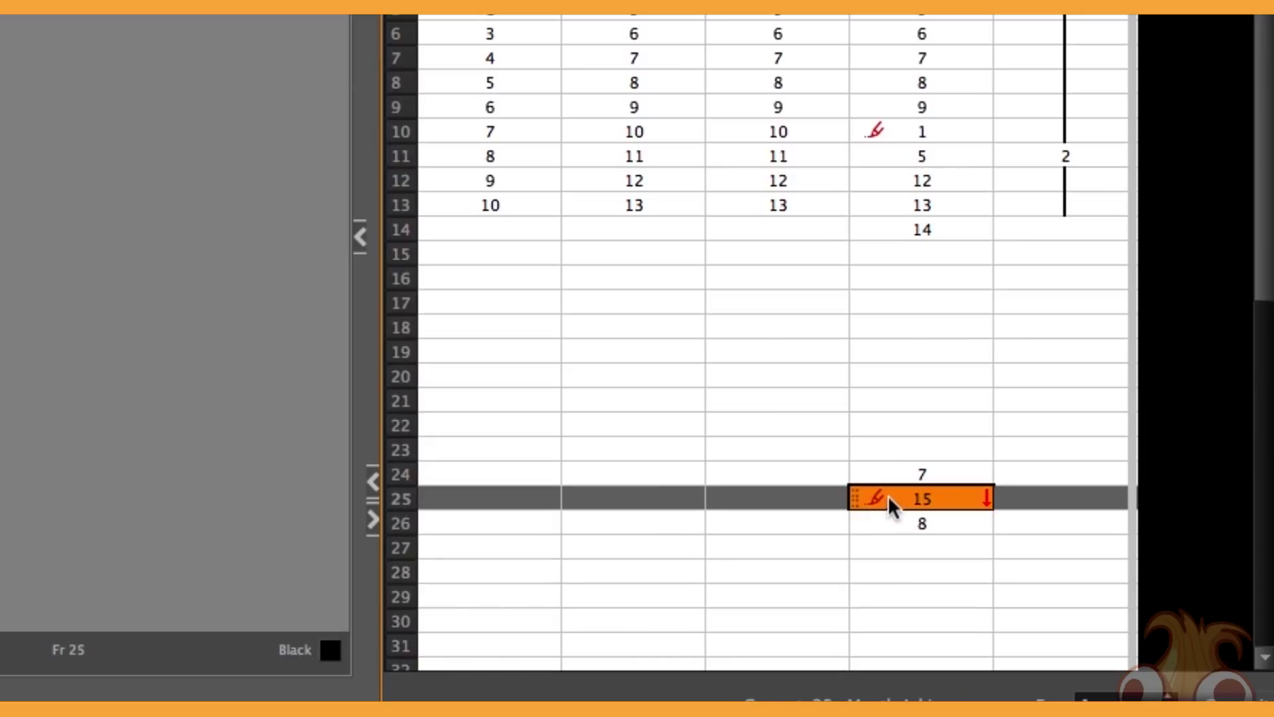
{"action": "right_click", "coordinate": [1082, 379]}
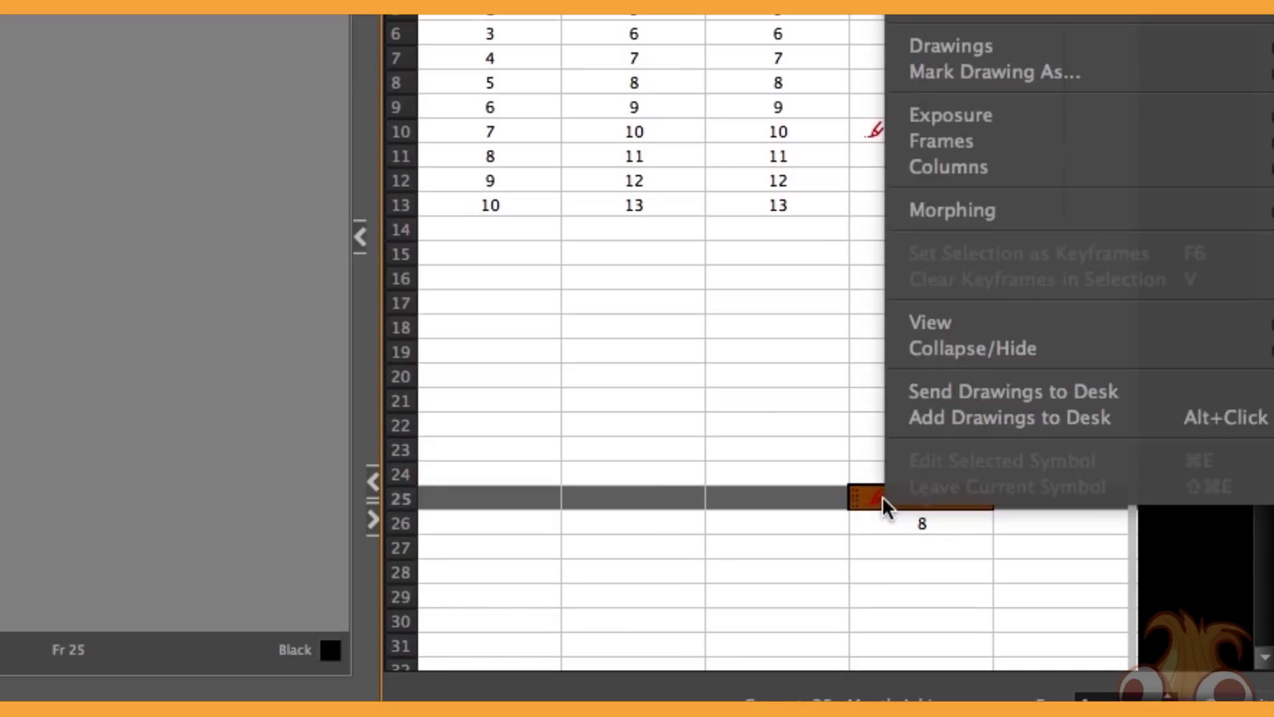
{"action": "mouse_move", "coordinate": [925, 43]}
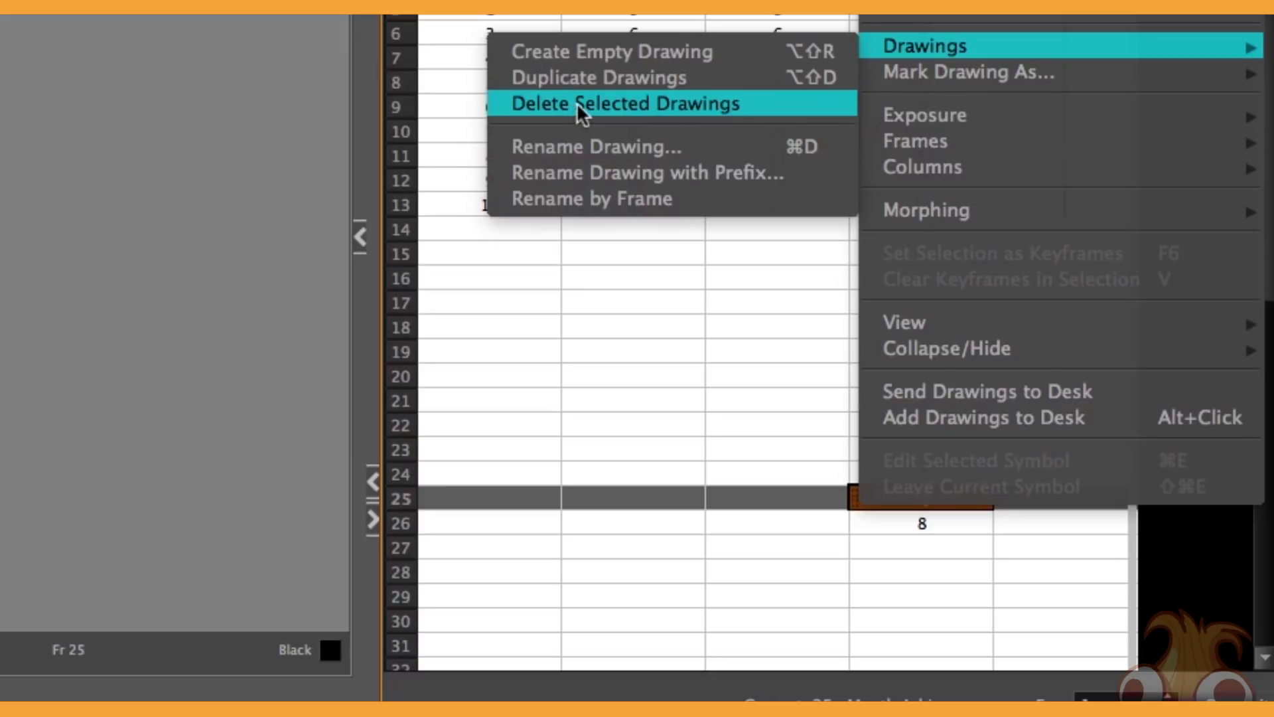
{"action": "left_click", "coordinate": [585, 105]}
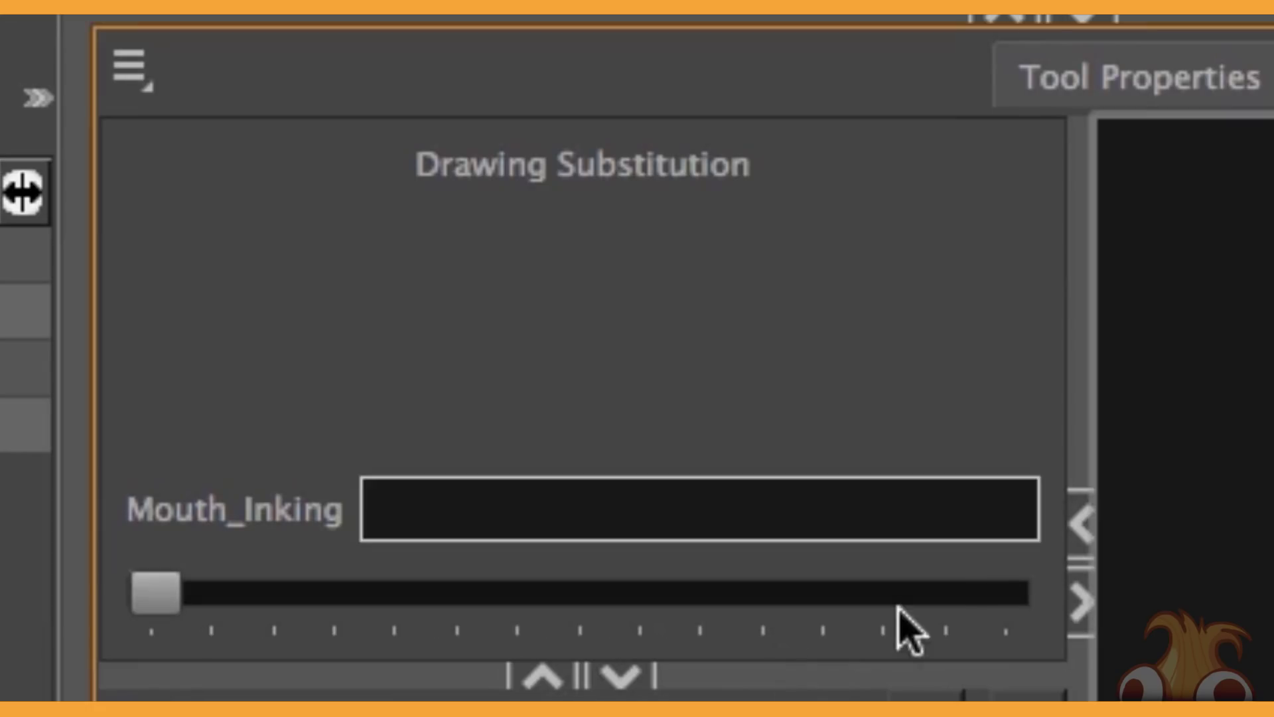
{"action": "mouse_move", "coordinate": [899, 606]}
{"action": "left_mouse_down"}
{"action": "mouse_move", "coordinate": [1087, 631]}
{"action": "mouse_move", "coordinate": [248, 620]}
{"action": "left_mouse_up"}
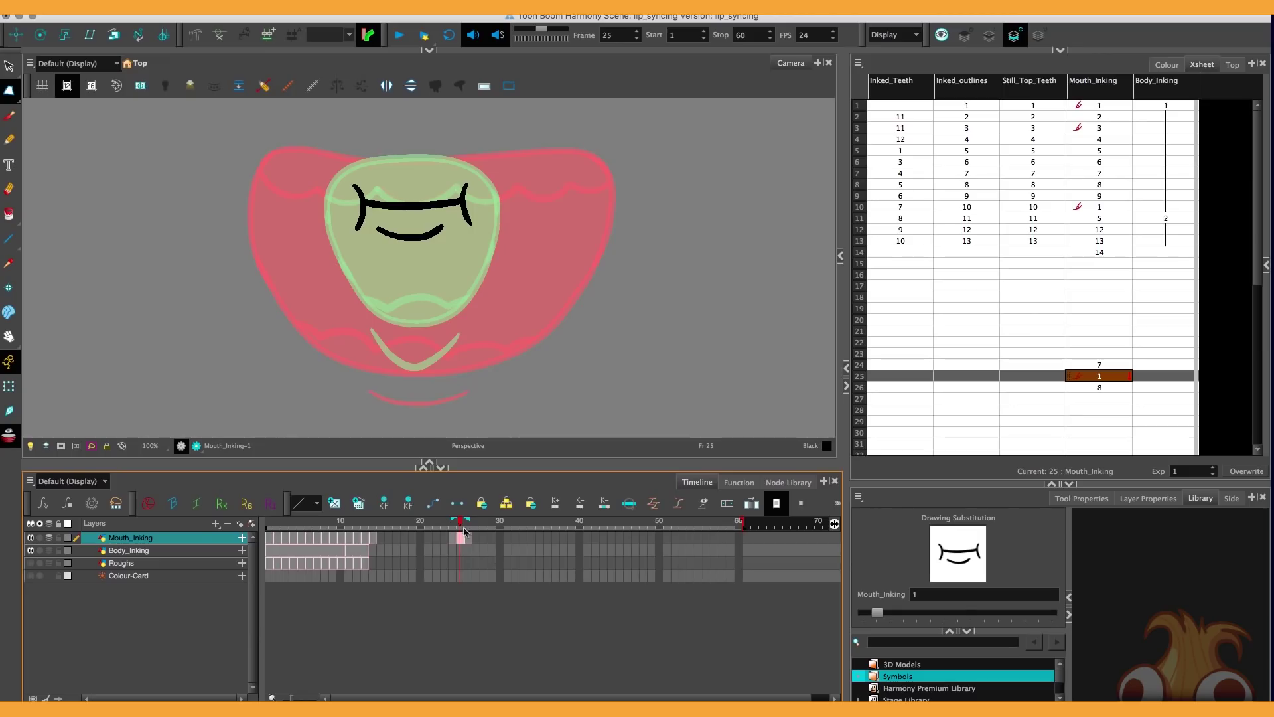
{"action": "right_click", "coordinate": [463, 538]}
{"action": "mouse_move", "coordinate": [577, 405]}
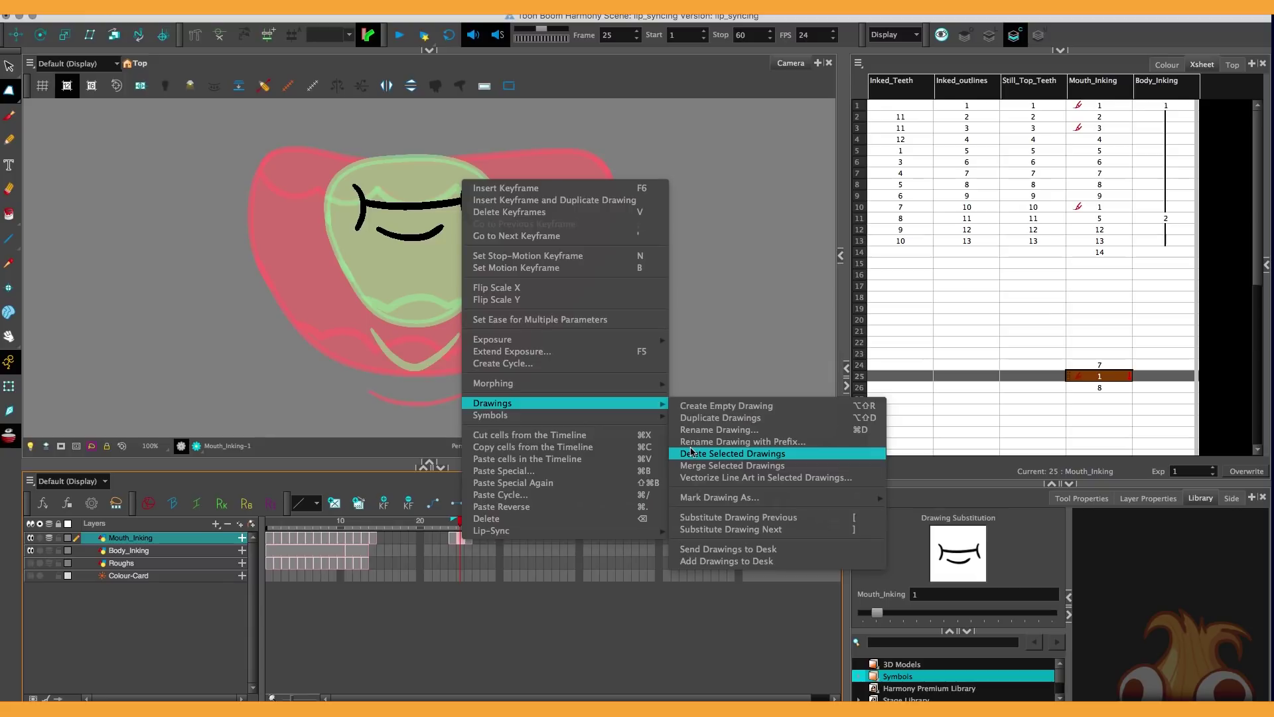
{"action": "left_click", "coordinate": [540, 634]}
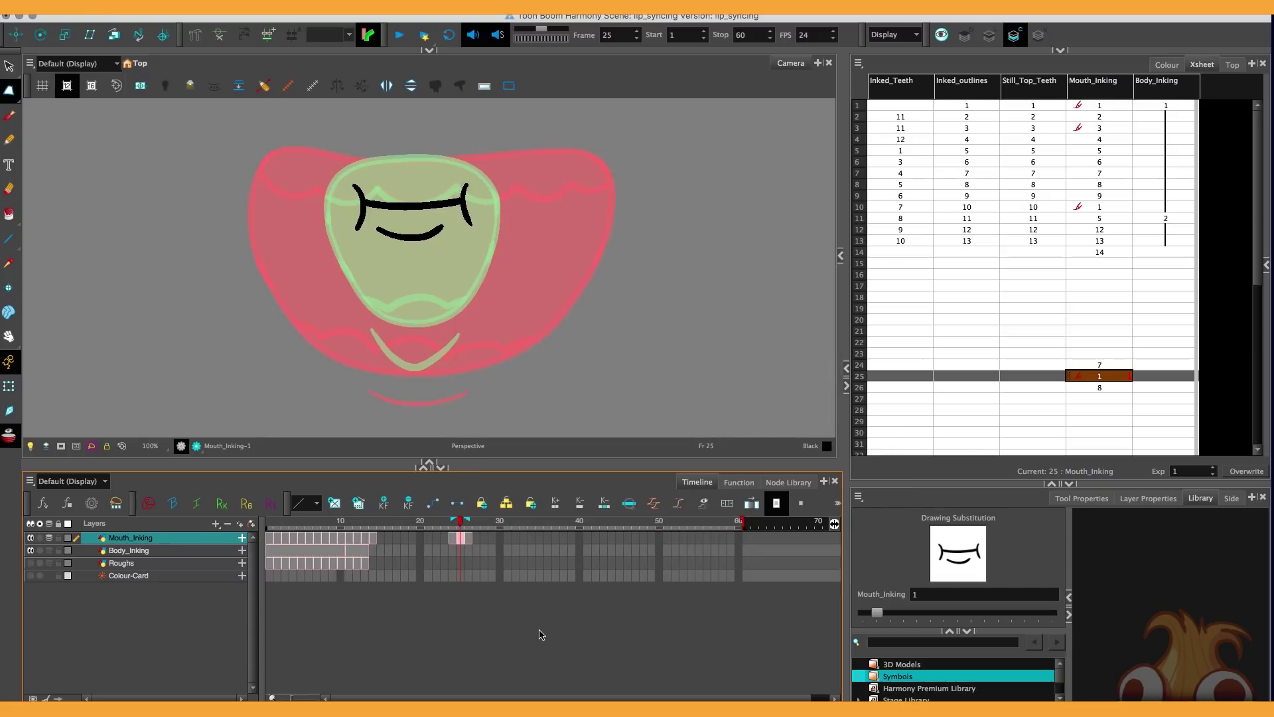